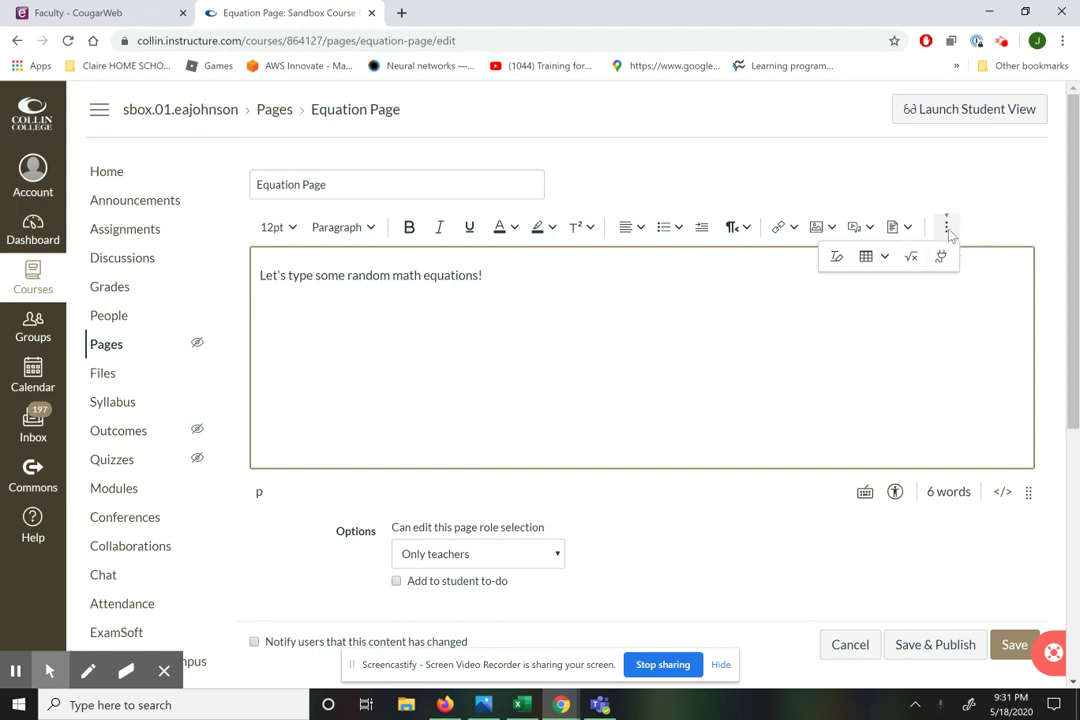
Add an empty line below the intro sentence 'Let's type some random math equations!'.
{"action": "left_click", "coordinate": [947, 227]}
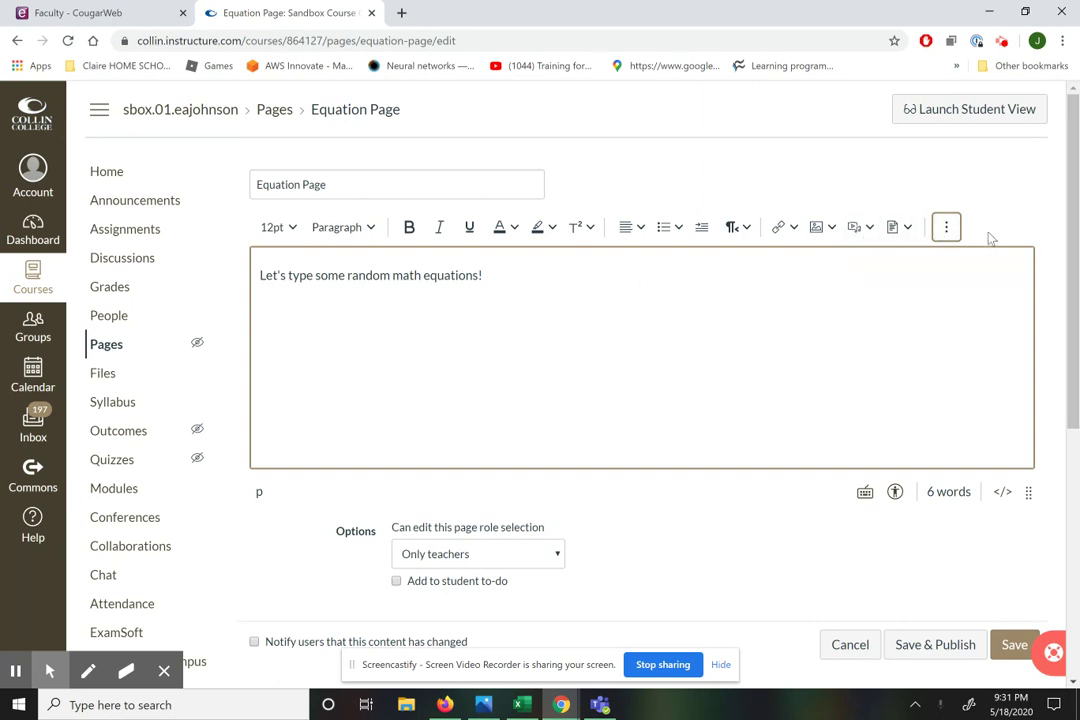
{"action": "key", "text": "Escape"}
{"action": "left_click", "coordinate": [946, 229]}
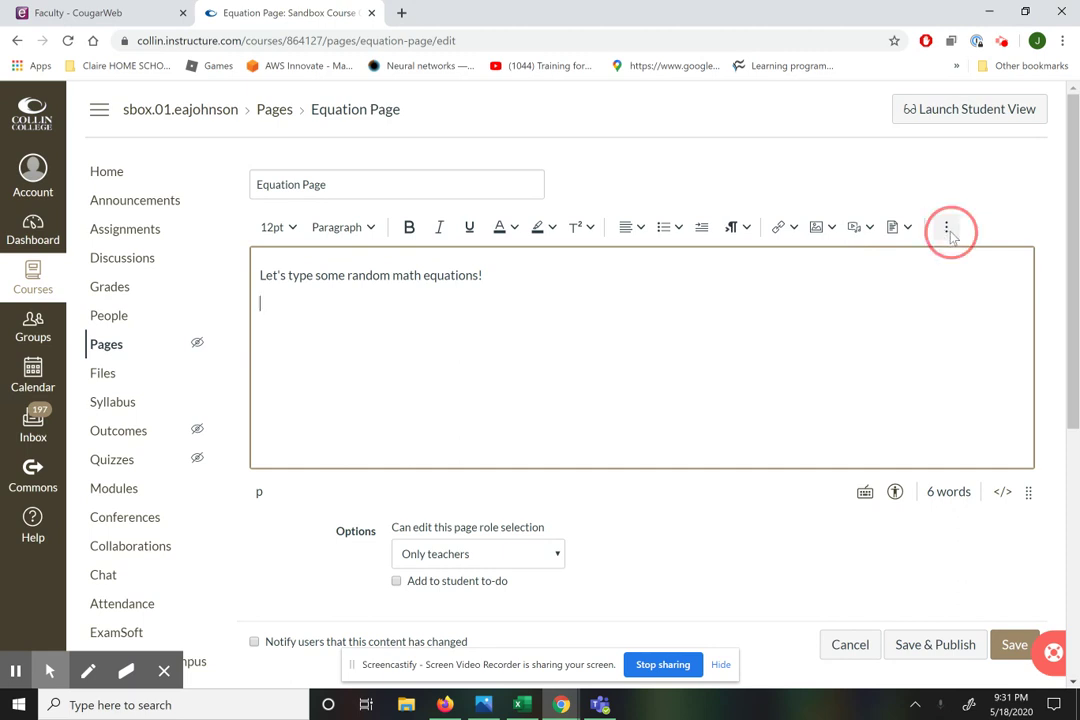
In the equation editor, type lim with a subscript x.
{"action": "left_click", "coordinate": [922, 263]}
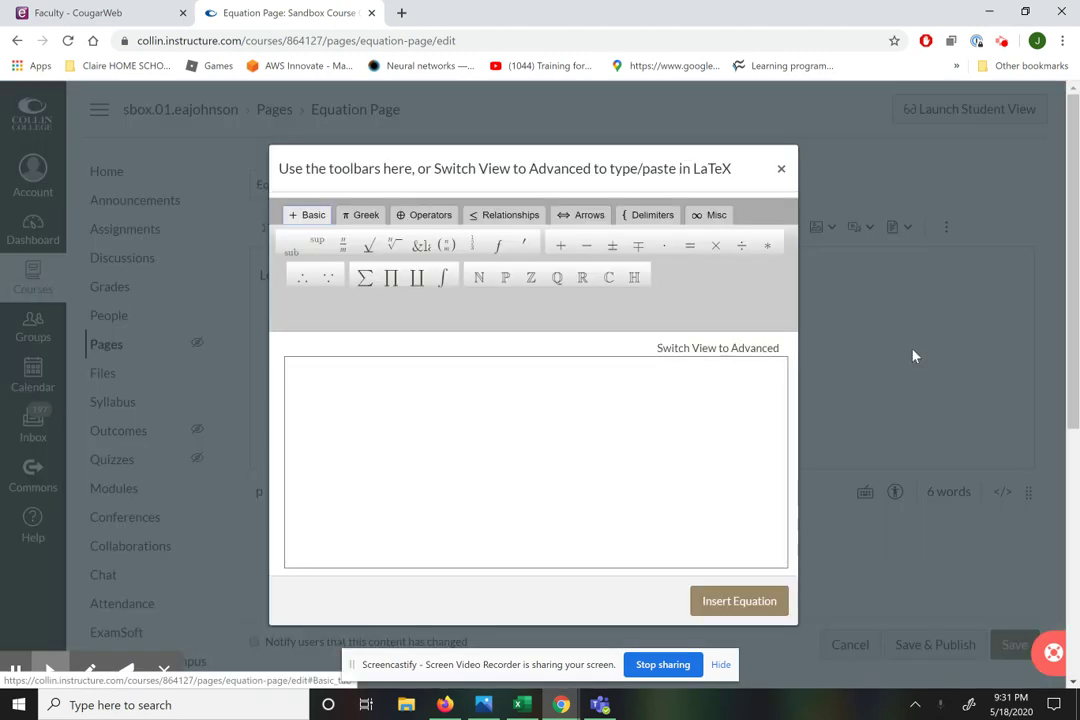
{"action": "left_click", "coordinate": [563, 385]}
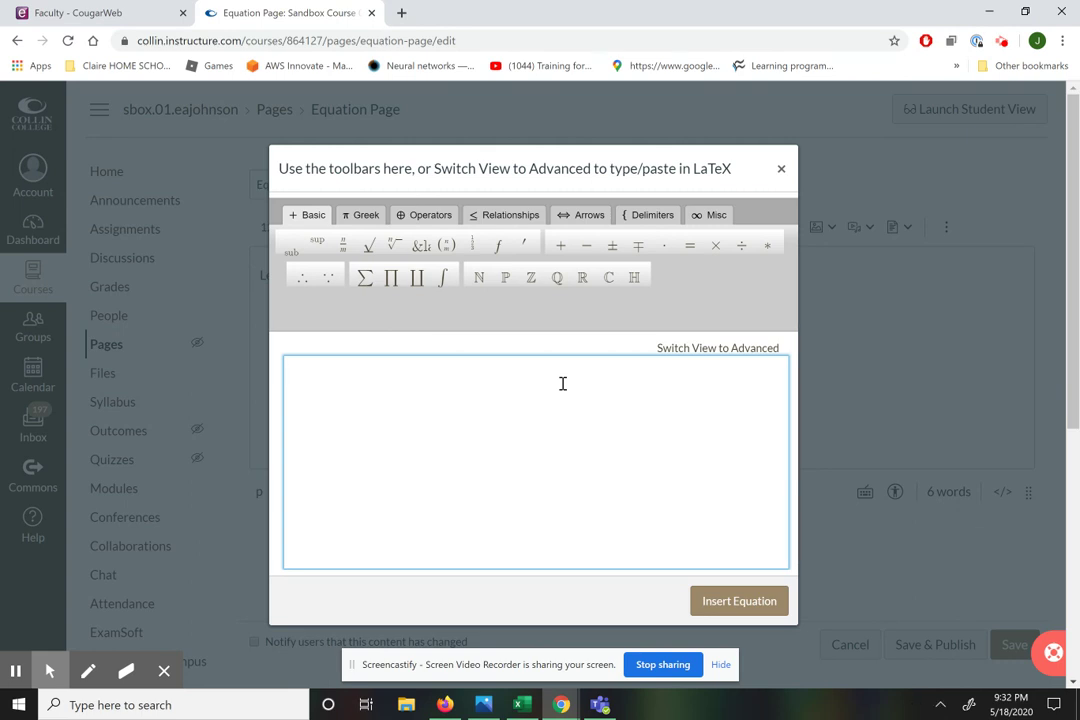
{"action": "type", "text": "lim"}
{"action": "left_click", "coordinate": [291, 248]}
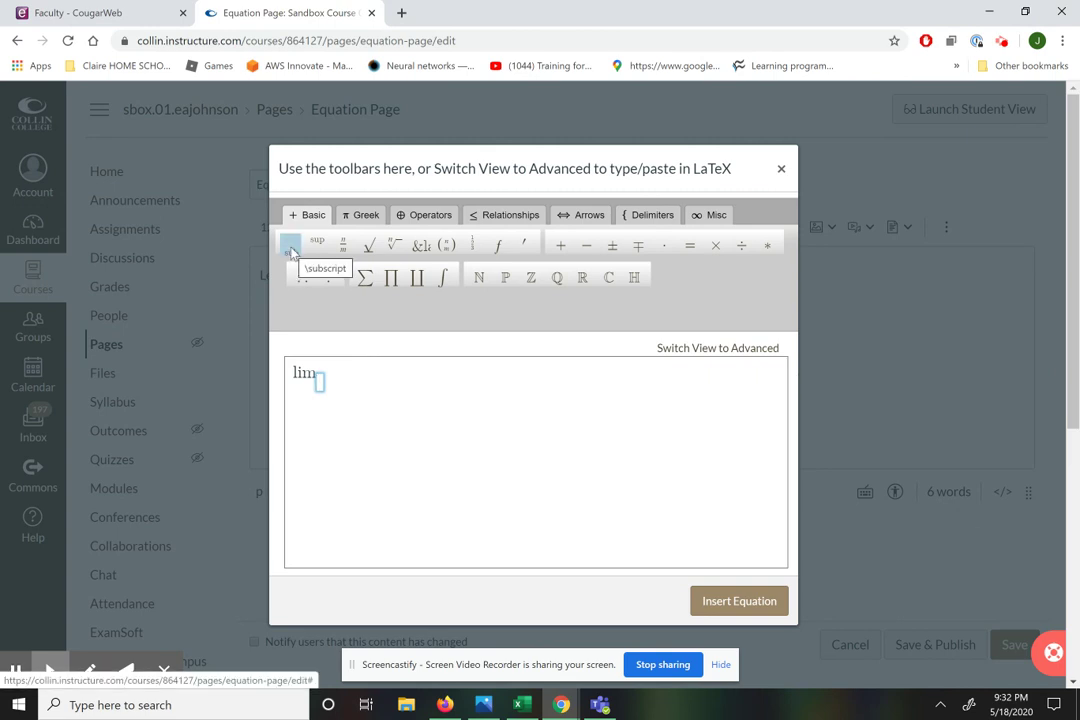
{"action": "type", "text": "x"}
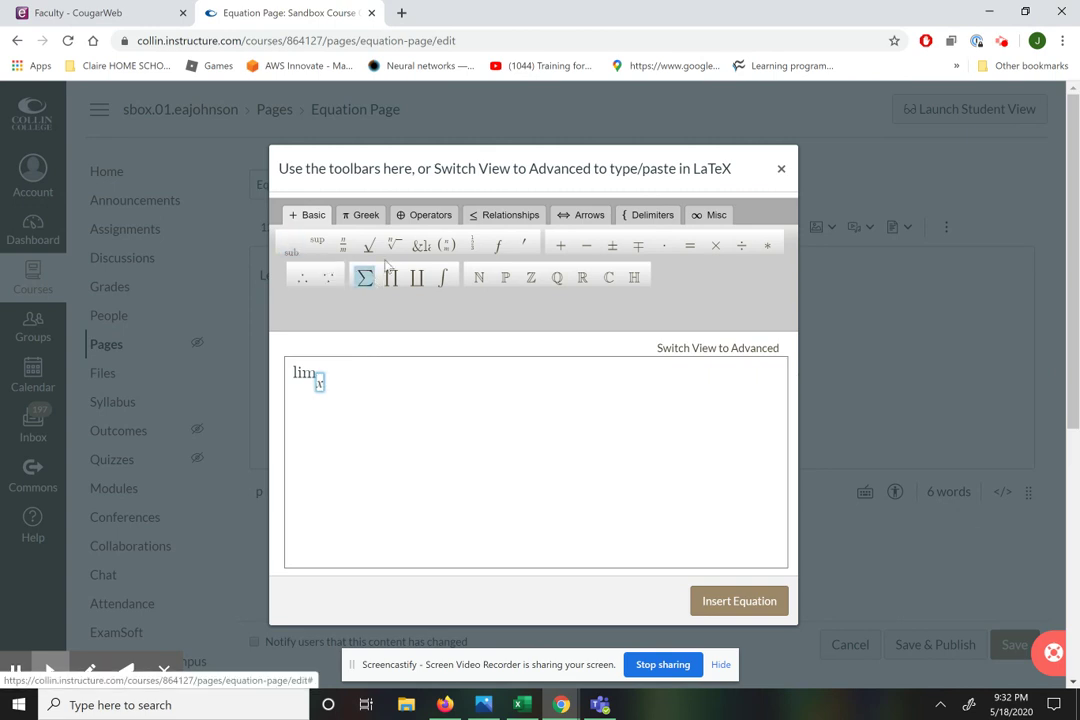
Complete the subscript as x→∞ using the Arrows and Misc symbols, then return to Basic.
{"action": "left_click", "coordinate": [593, 217]}
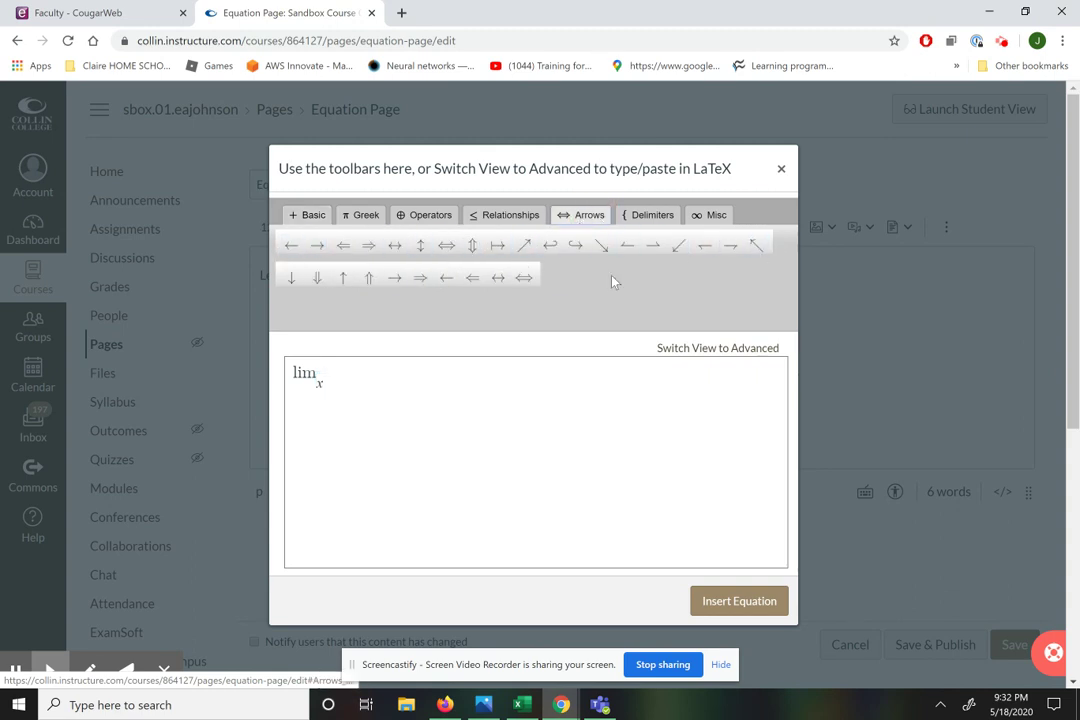
{"action": "left_click", "coordinate": [317, 245]}
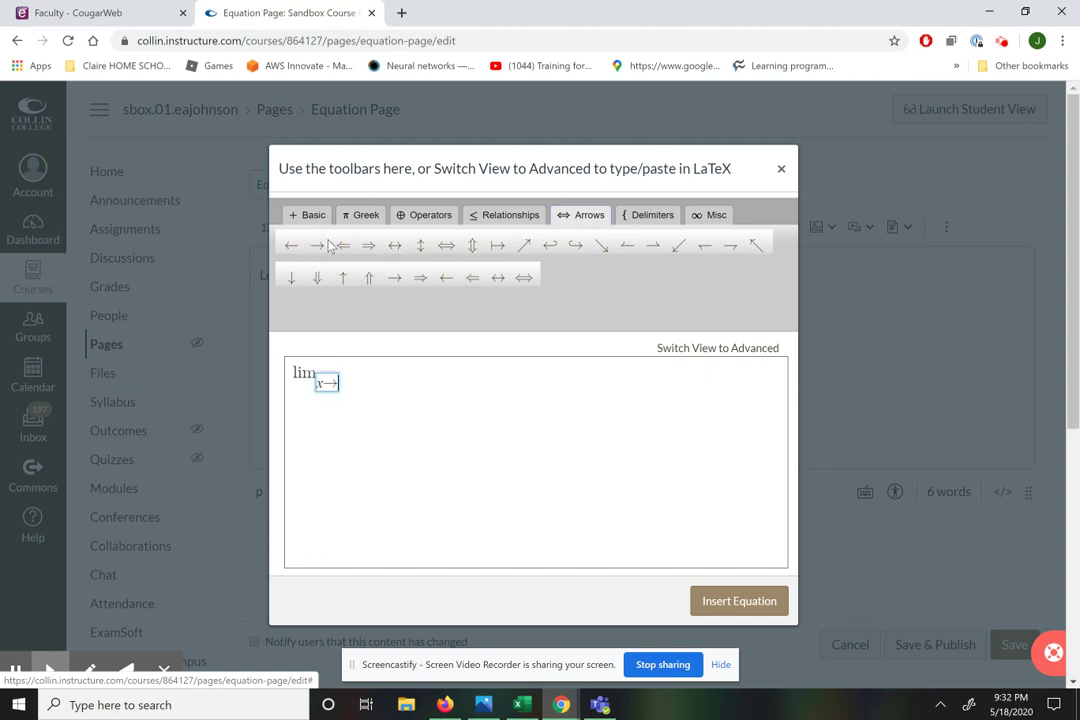
{"action": "left_click", "coordinate": [698, 218]}
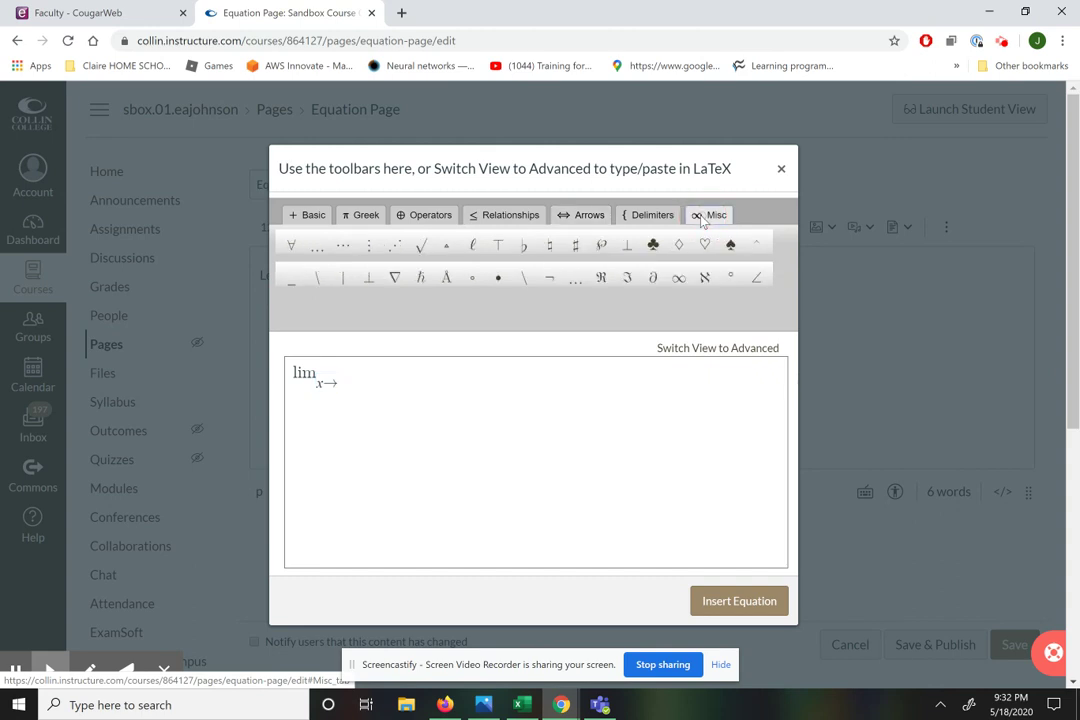
{"action": "left_click", "coordinate": [679, 277]}
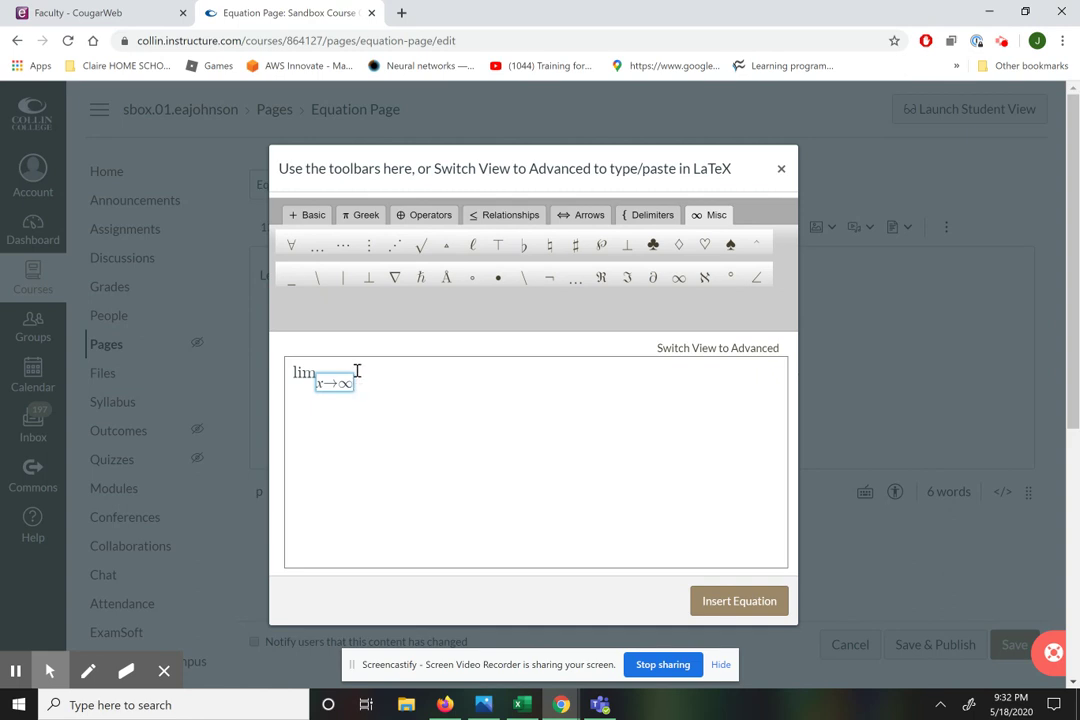
{"action": "left_click", "coordinate": [356, 371]}
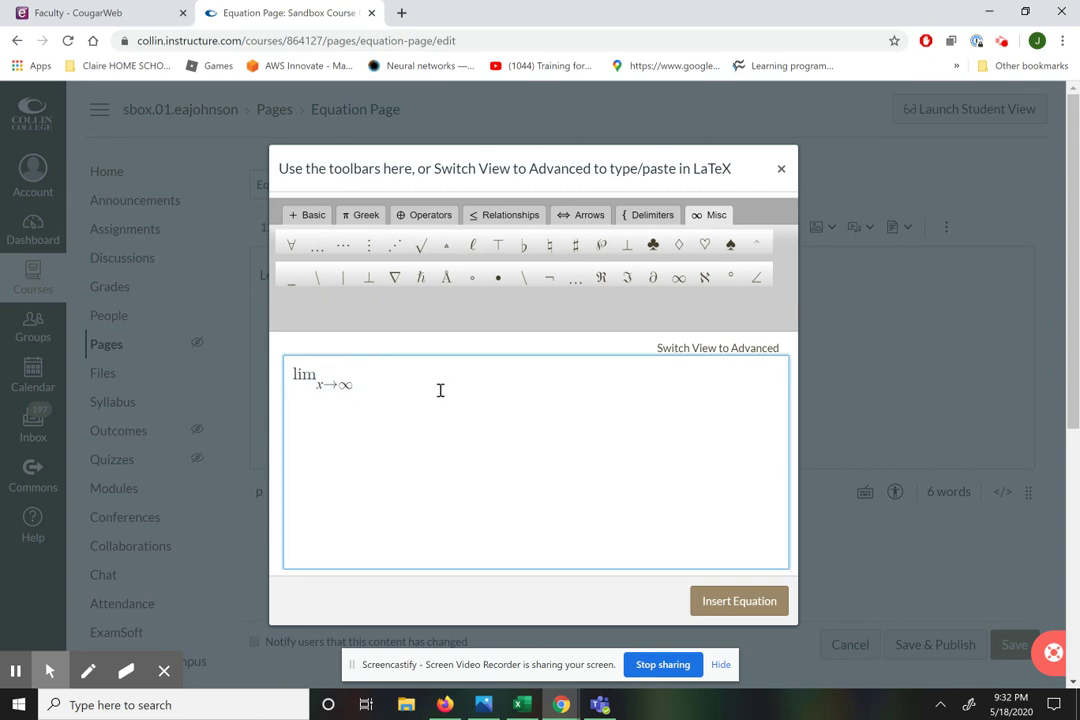
{"action": "left_click", "coordinate": [307, 215]}
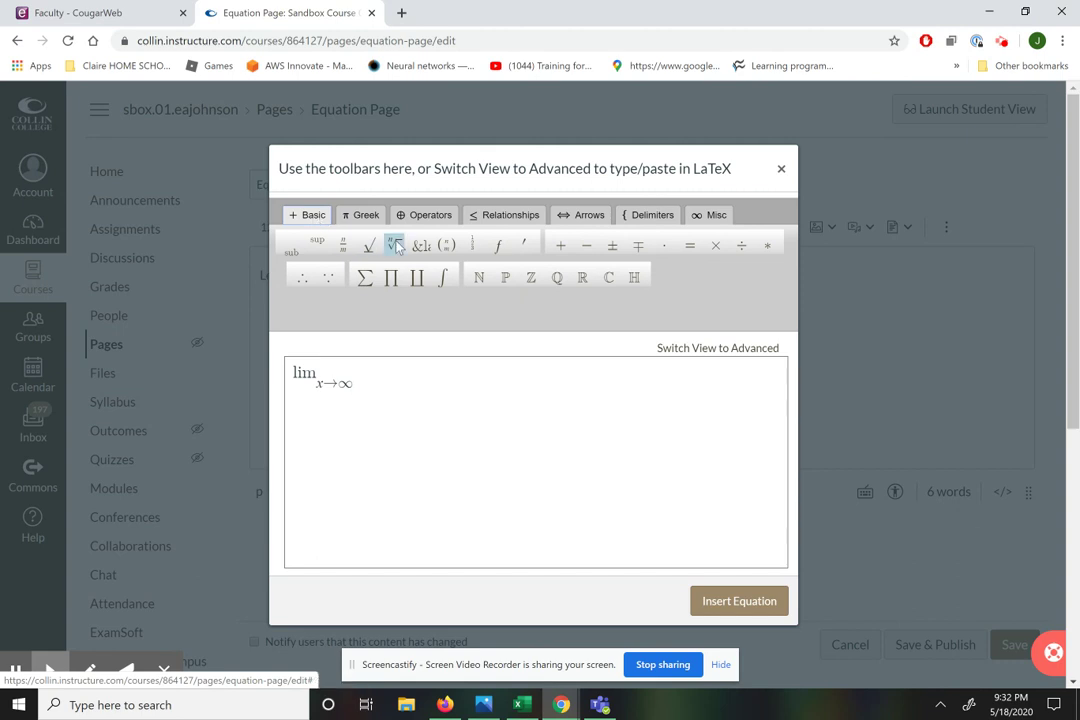
Add a fraction after lim x→∞ with numerator x³ + 3x − 5.
{"action": "left_click", "coordinate": [306, 244]}
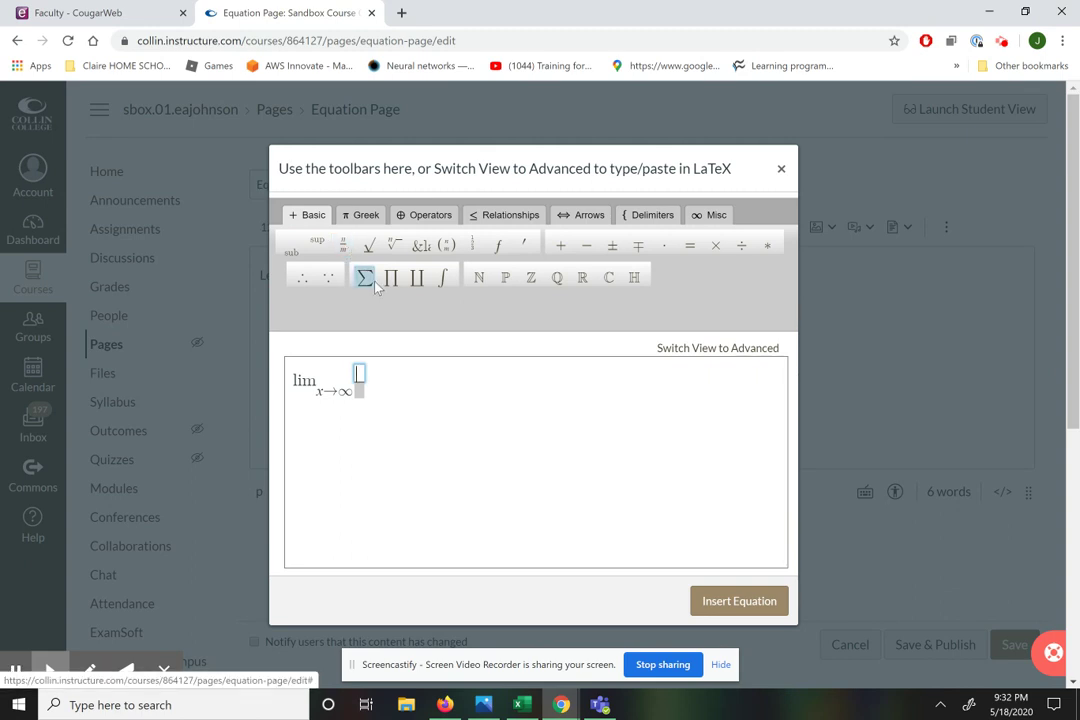
{"action": "type", "text": "x"}
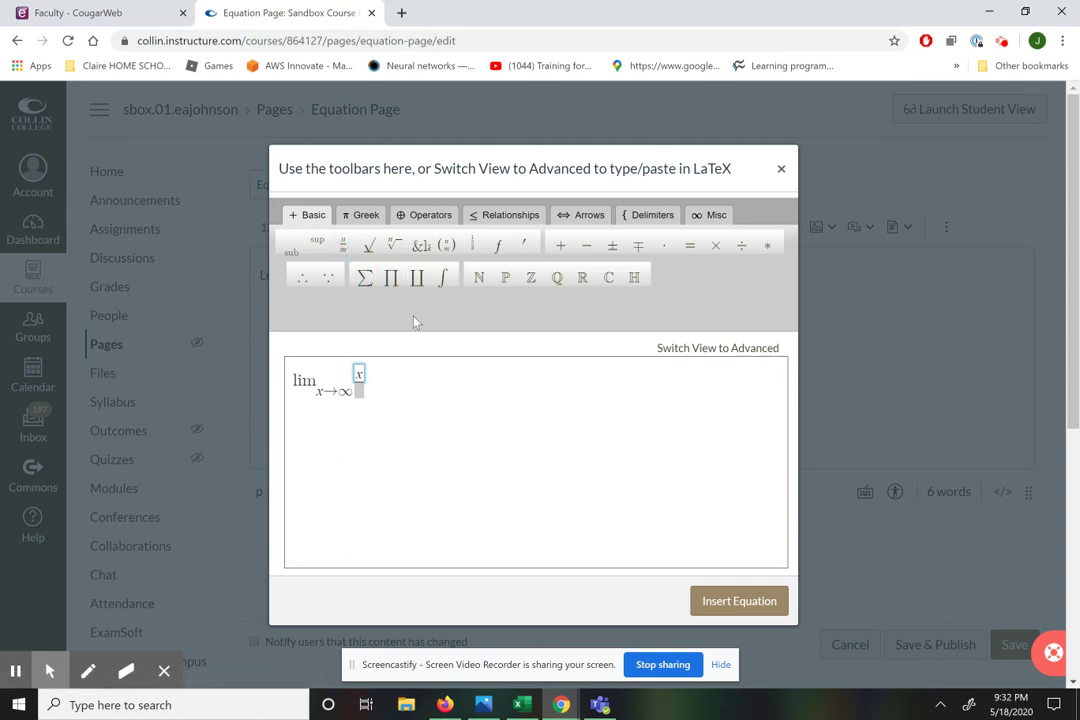
{"action": "left_click", "coordinate": [320, 249]}
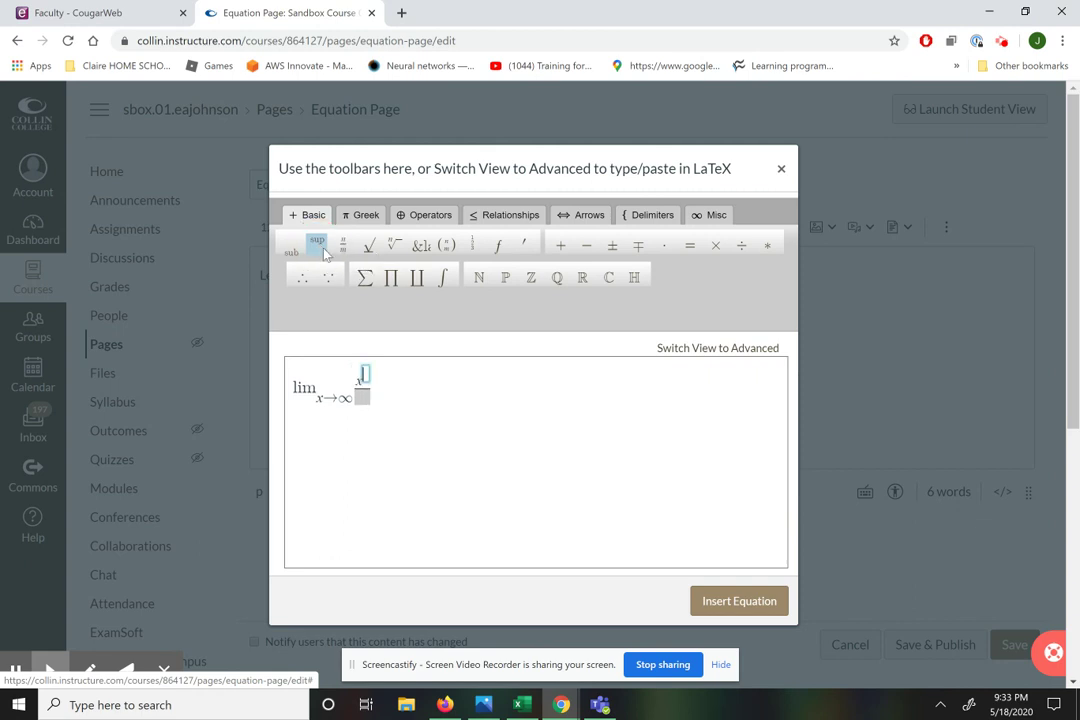
{"action": "type", "text": "3"}
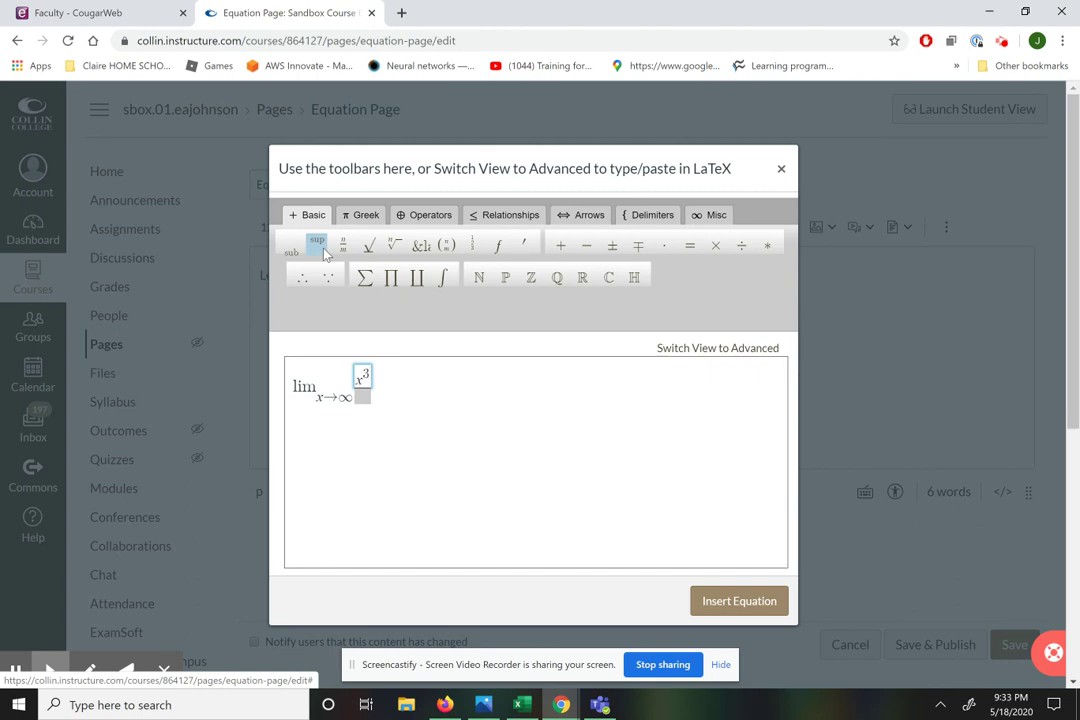
{"action": "key", "text": "Right"}
{"action": "type", "text": "+3"}
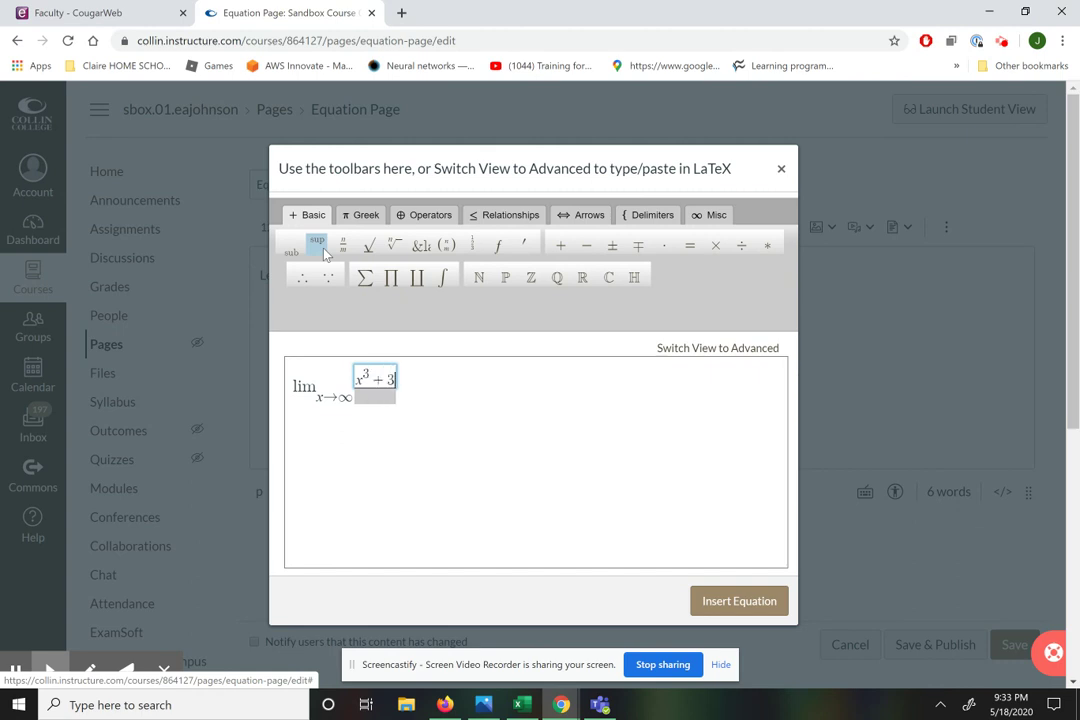
{"action": "type", "text": "x-5"}
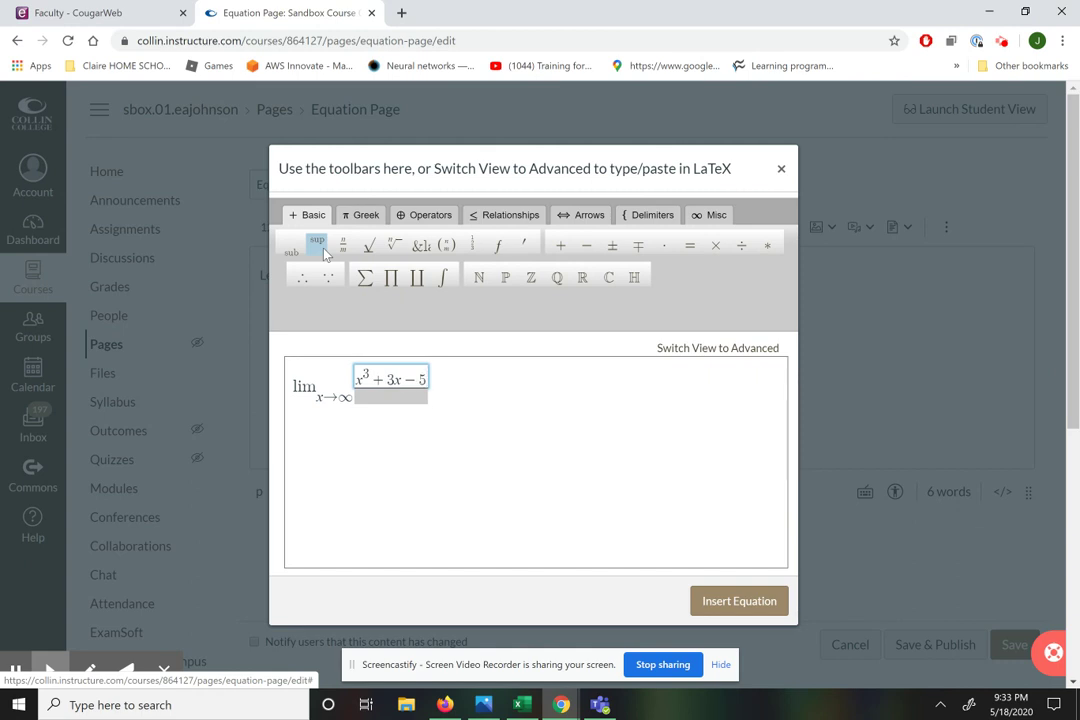
Enter the denominator x² + 3 and insert the limit into the page.
{"action": "key", "text": "Down"}
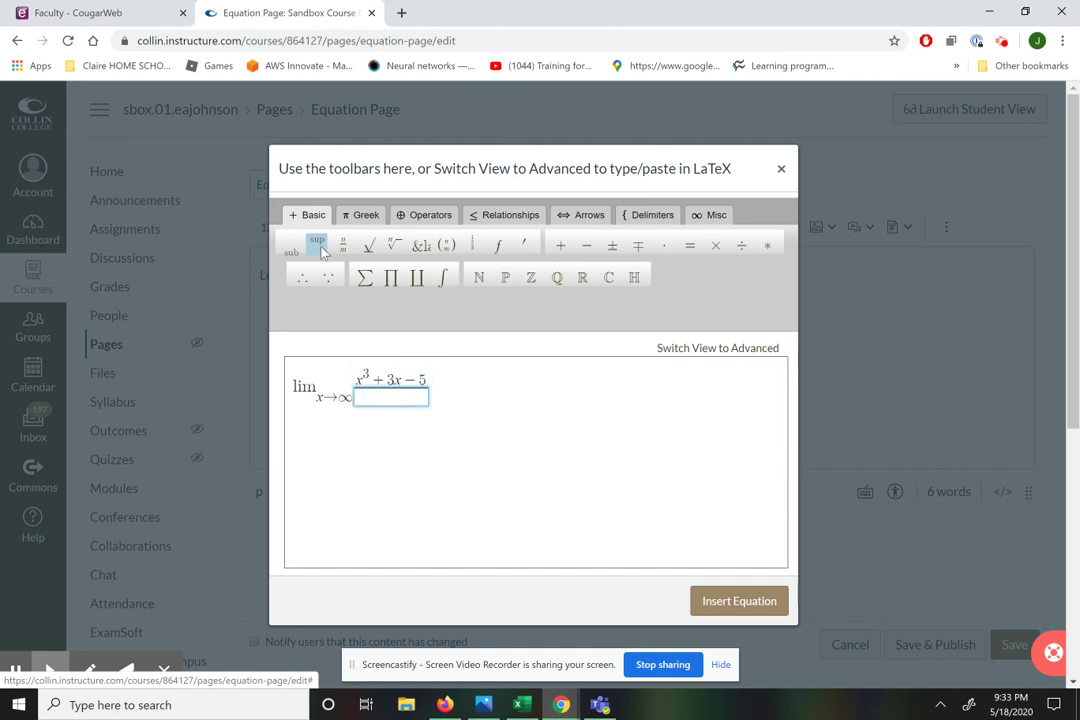
{"action": "type", "text": "x"}
{"action": "type", "text": "^"}
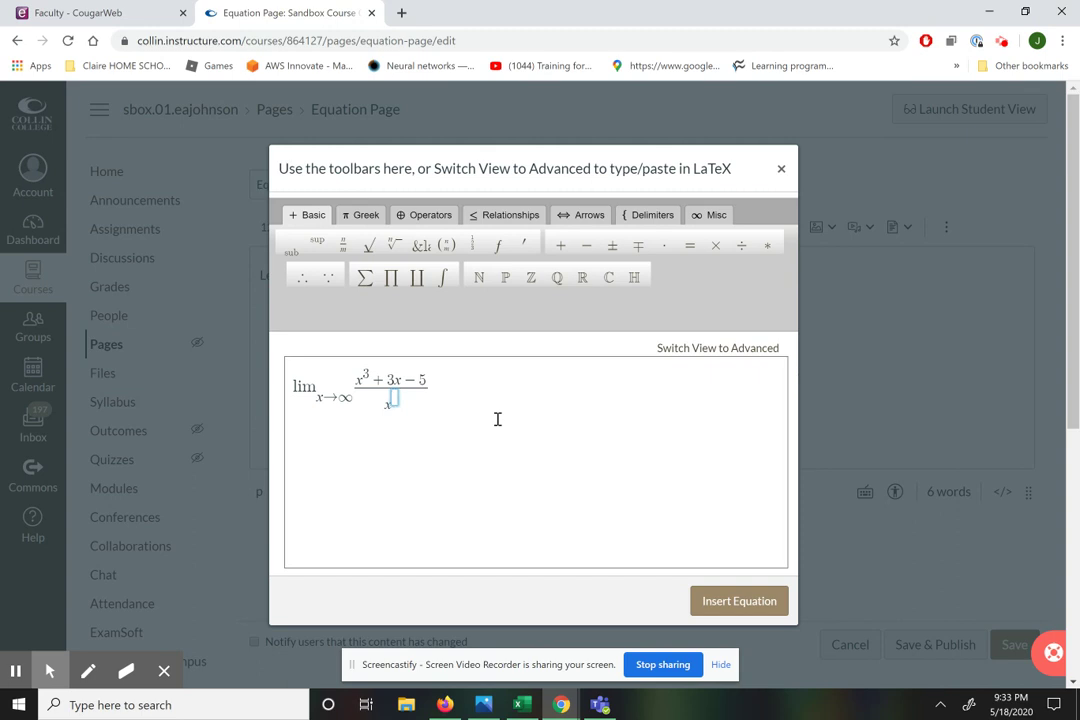
{"action": "type", "text": "2"}
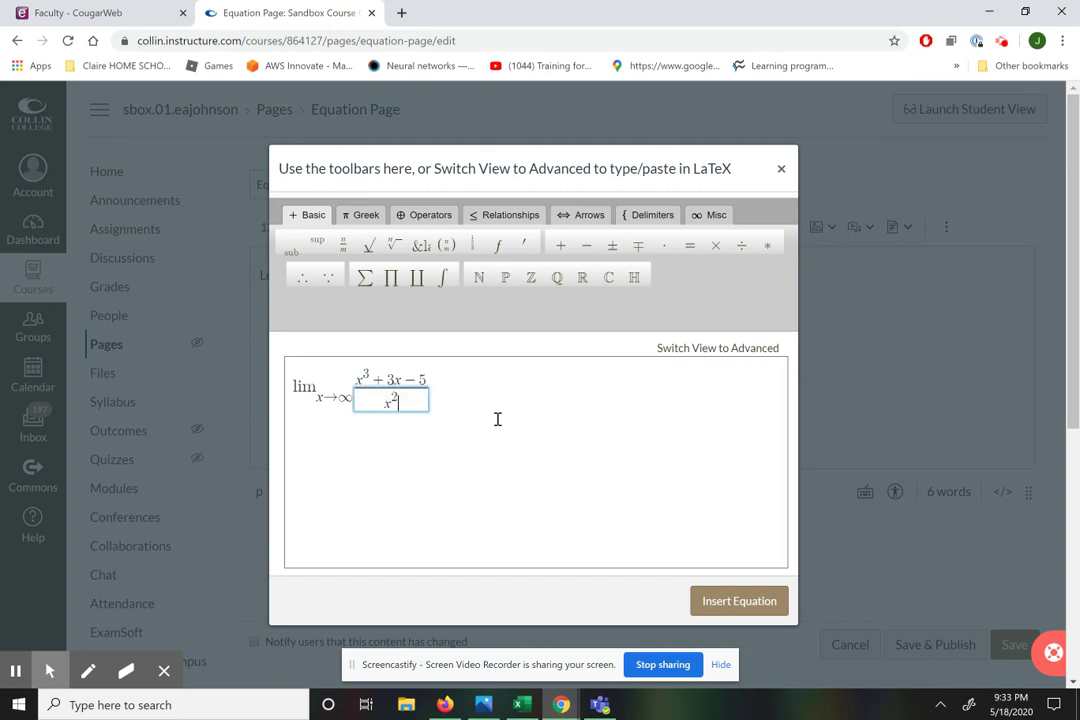
{"action": "key", "text": "Right"}
{"action": "type", "text": "+3"}
{"action": "key", "text": "Right"}
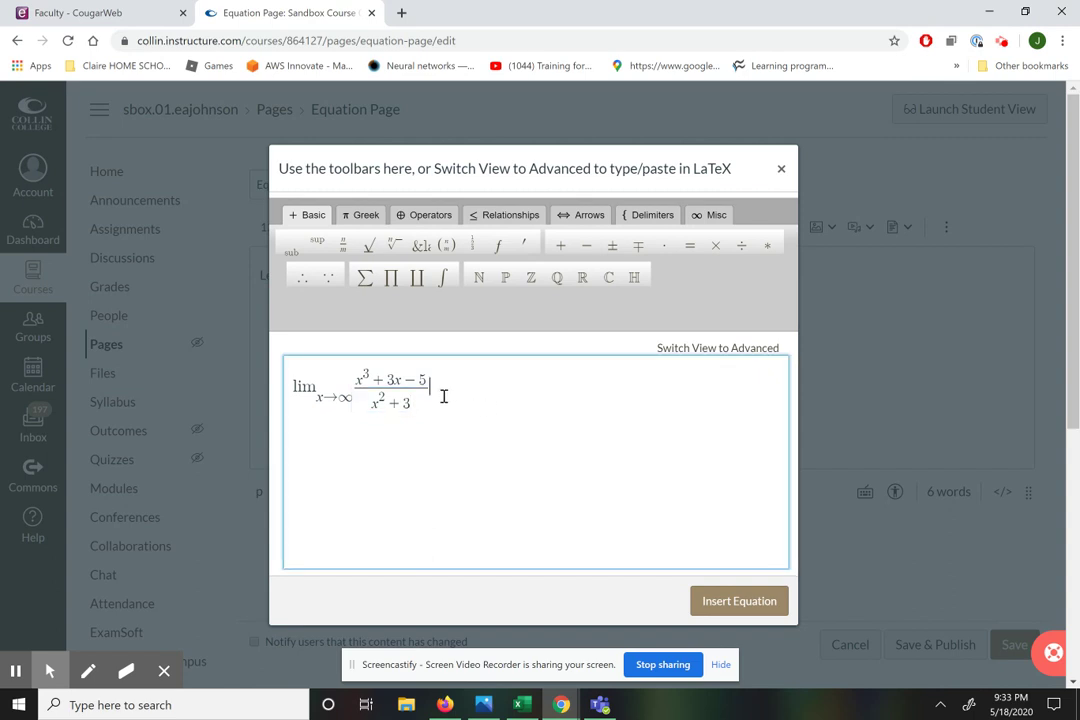
{"action": "left_click", "coordinate": [737, 602]}
Start a new line below the first limit and open the math equation editor.
{"action": "left_click", "coordinate": [500, 314]}
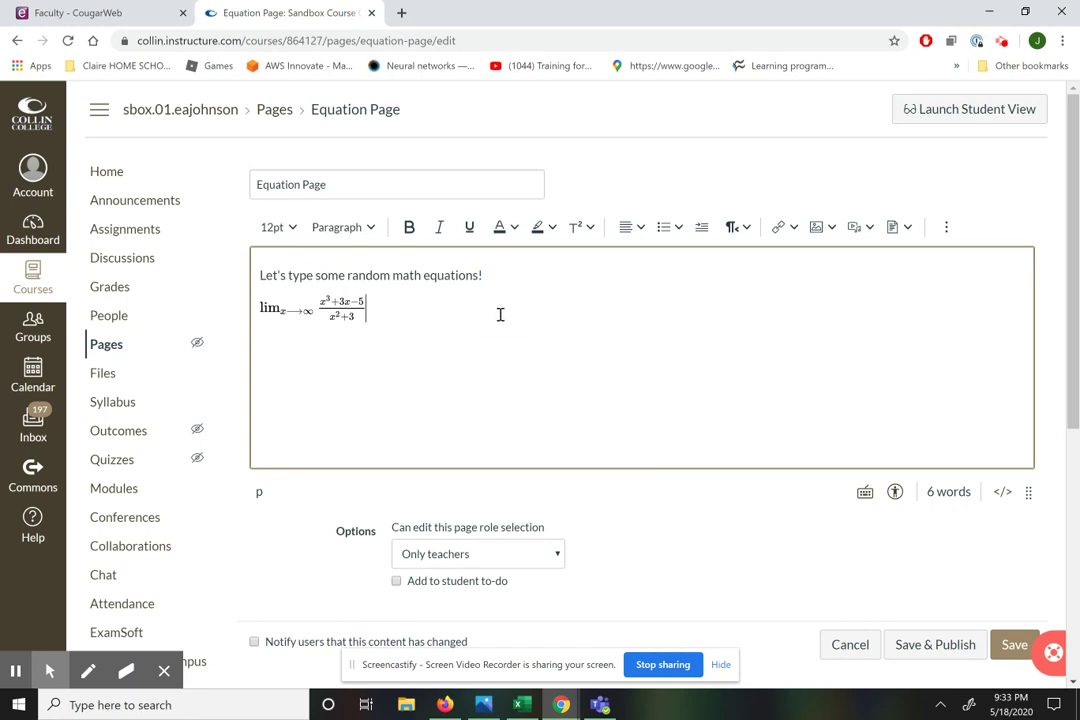
{"action": "key", "text": "Return"}
{"action": "mouse_move", "coordinate": [304, 320]}
{"action": "left_click", "coordinate": [946, 228]}
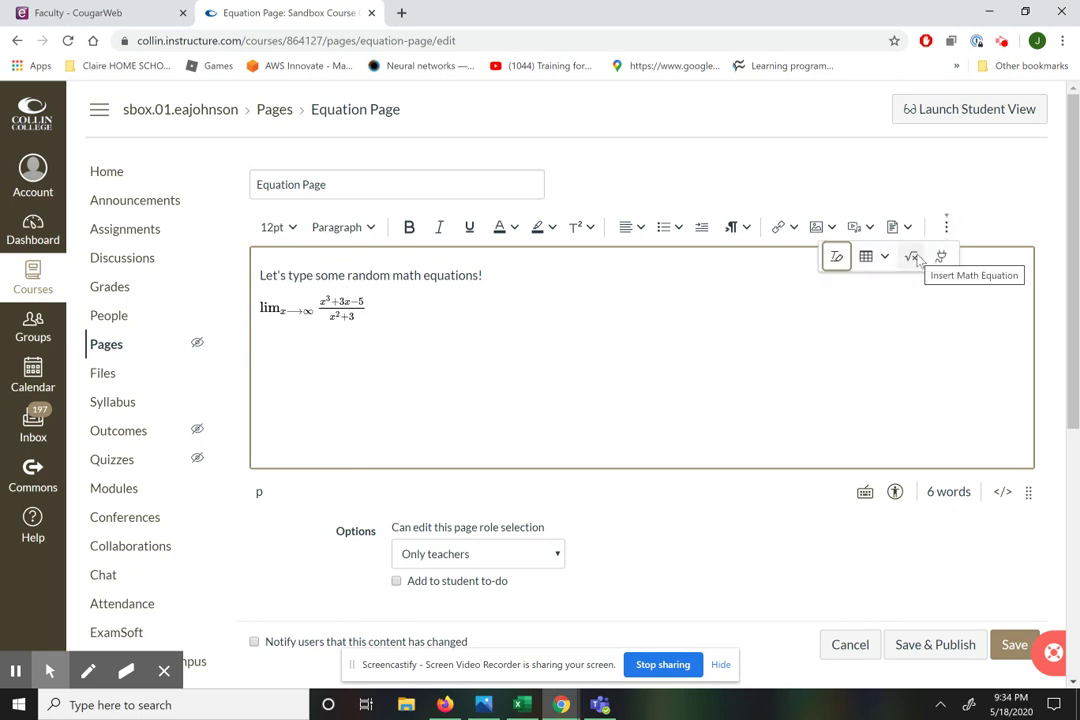
{"action": "left_click", "coordinate": [913, 257]}
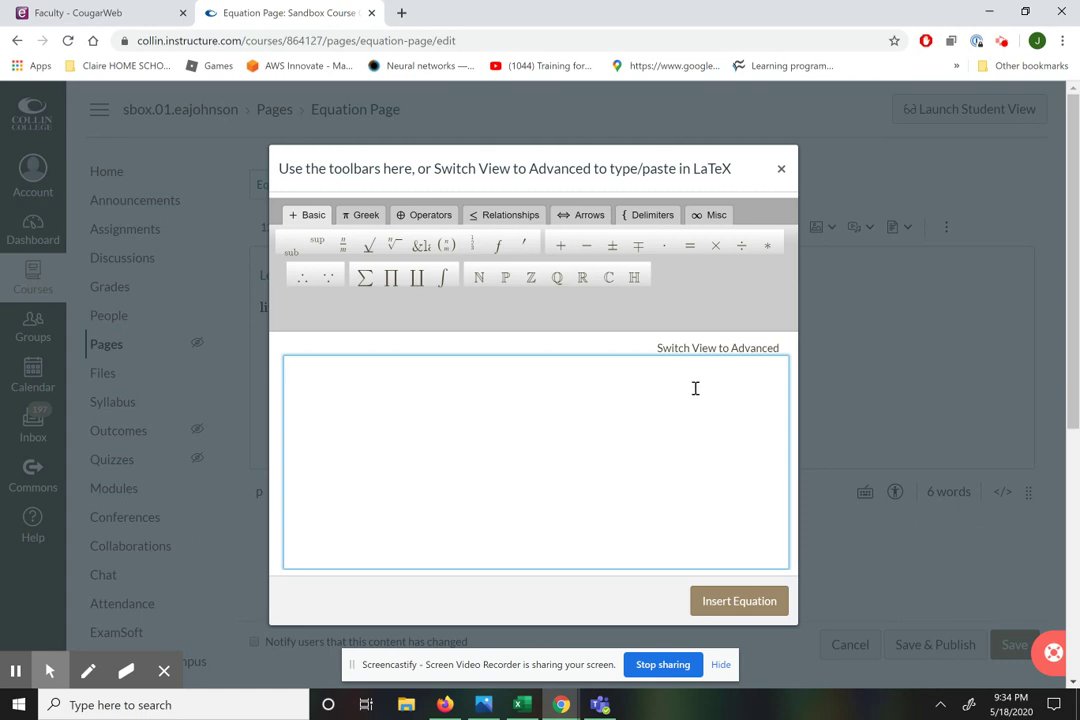
Type lim with the subscript x→0.
{"action": "type", "text": "lim"}
{"action": "left_click", "coordinate": [289, 247]}
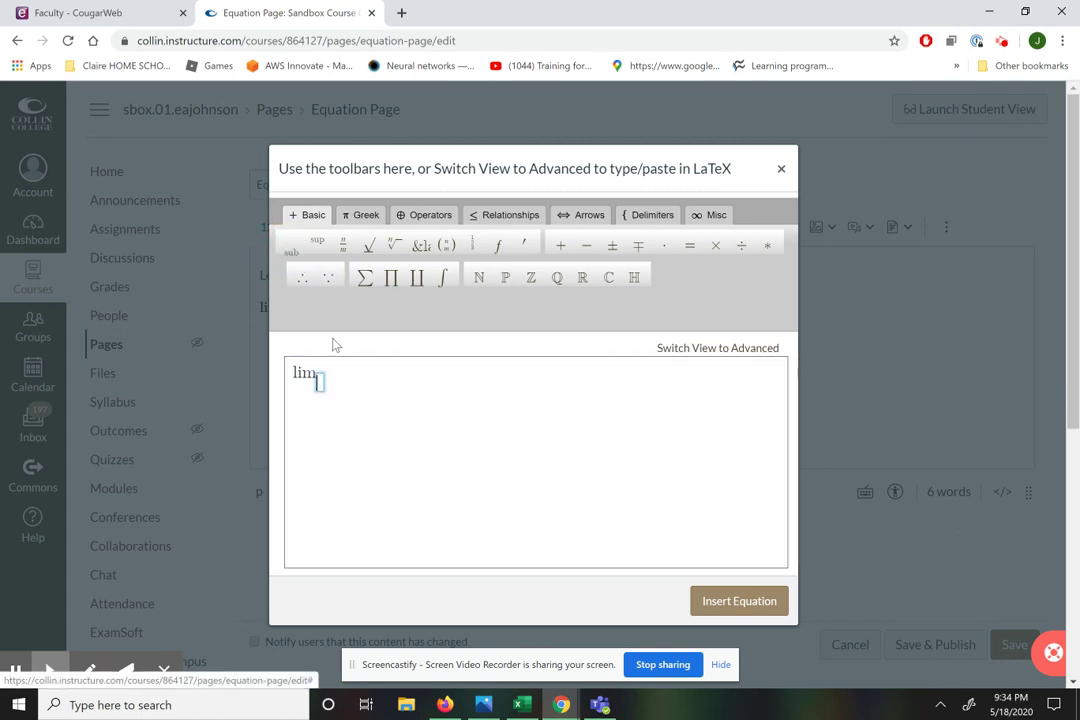
{"action": "type", "text": "x"}
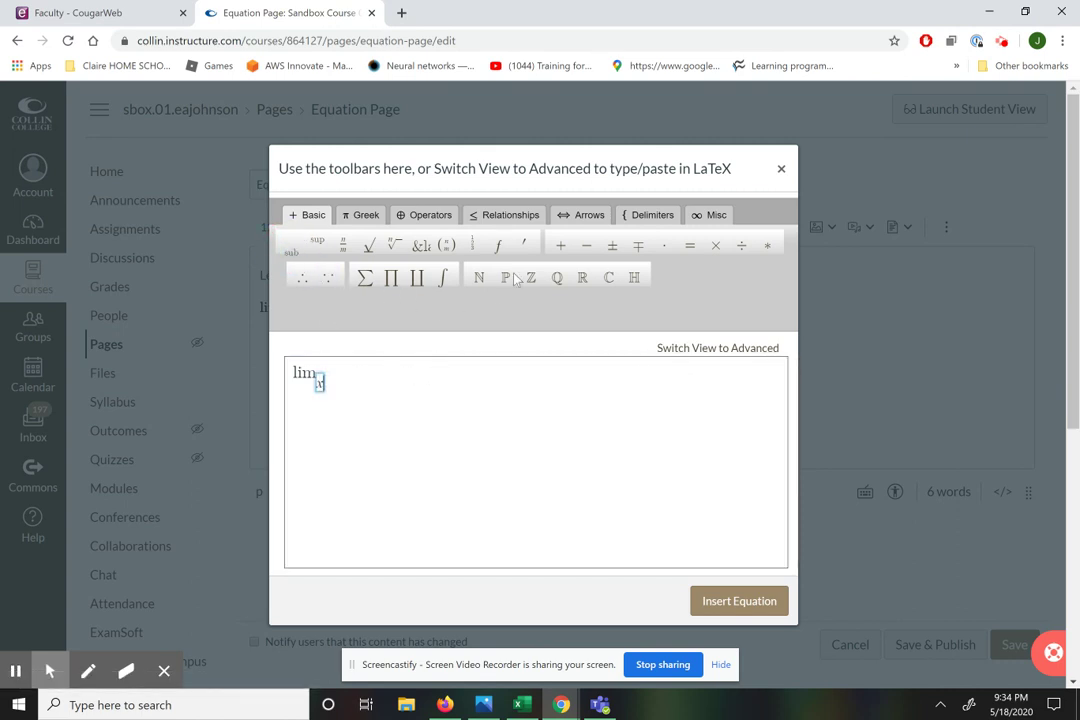
{"action": "left_click", "coordinate": [580, 214]}
{"action": "left_click", "coordinate": [317, 246]}
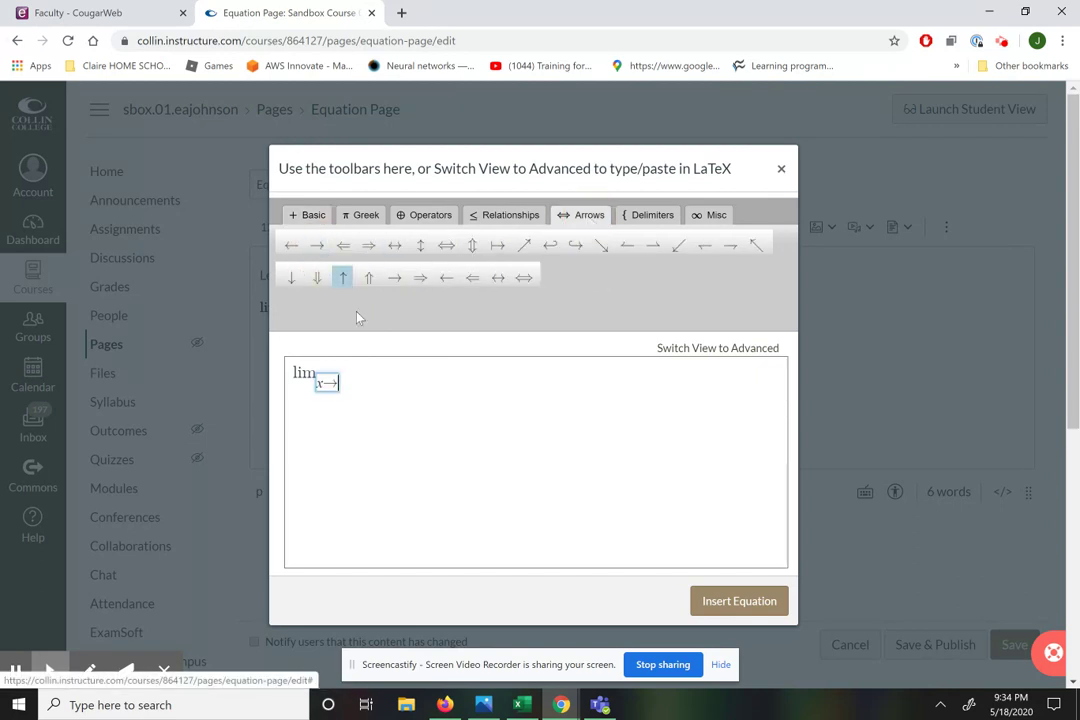
{"action": "type", "text": "0"}
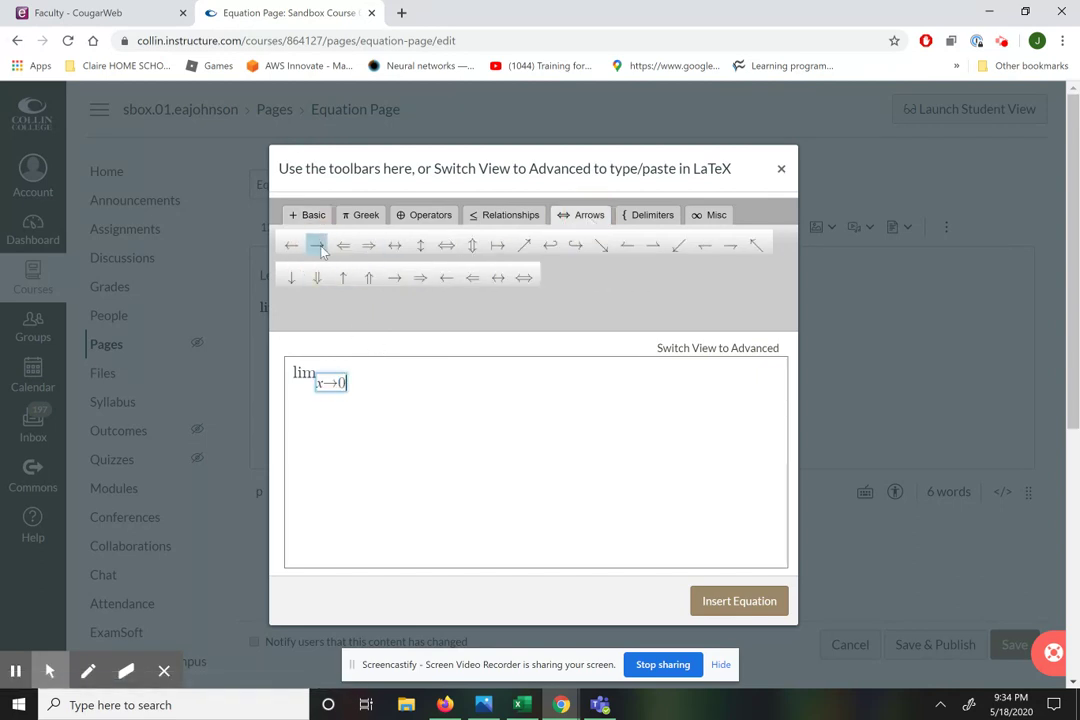
{"action": "left_click", "coordinate": [307, 214]}
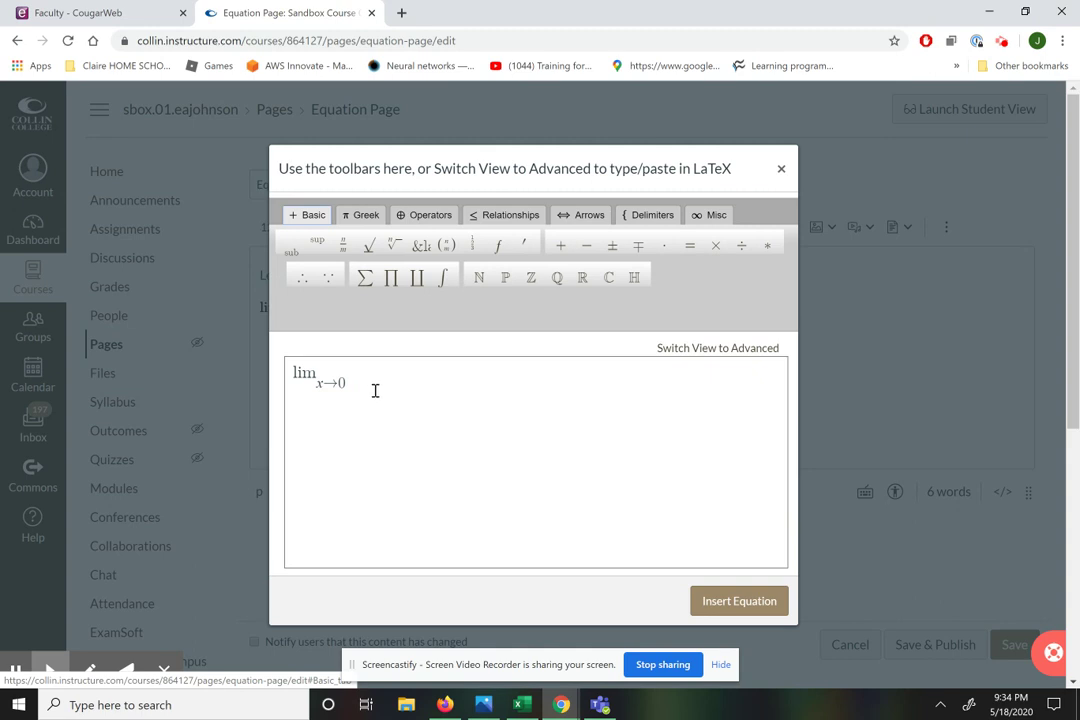
{"action": "left_click", "coordinate": [345, 384]}
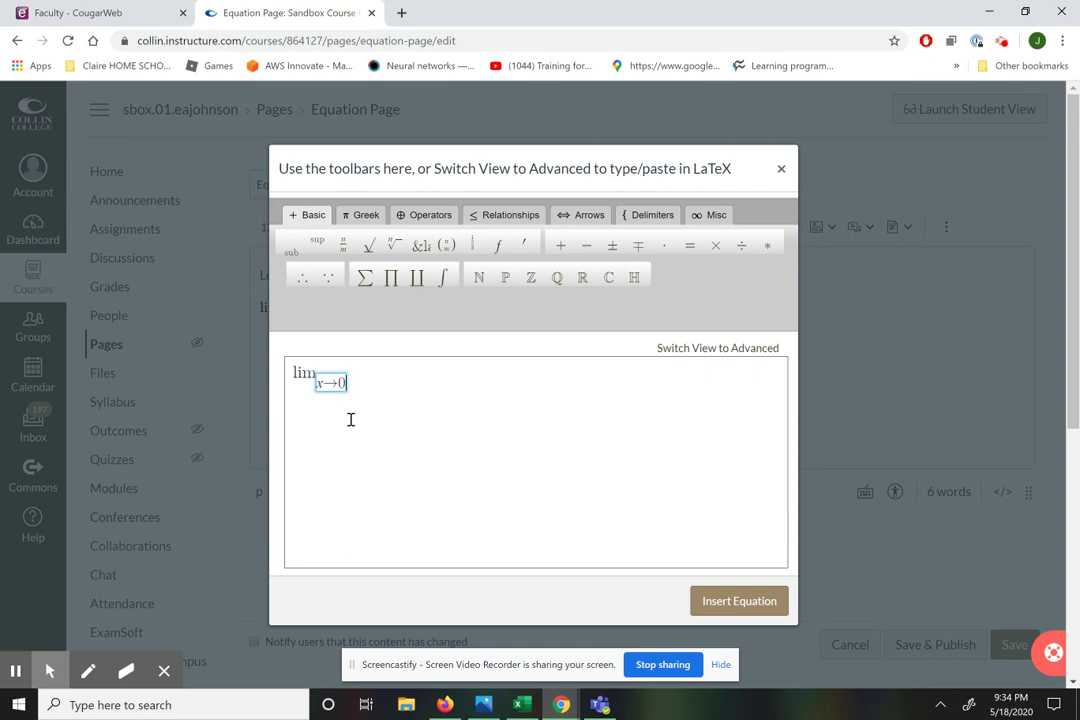
Add a + superscript to the 0 and continue with ln(x) = −∞.
{"action": "left_click", "coordinate": [318, 245]}
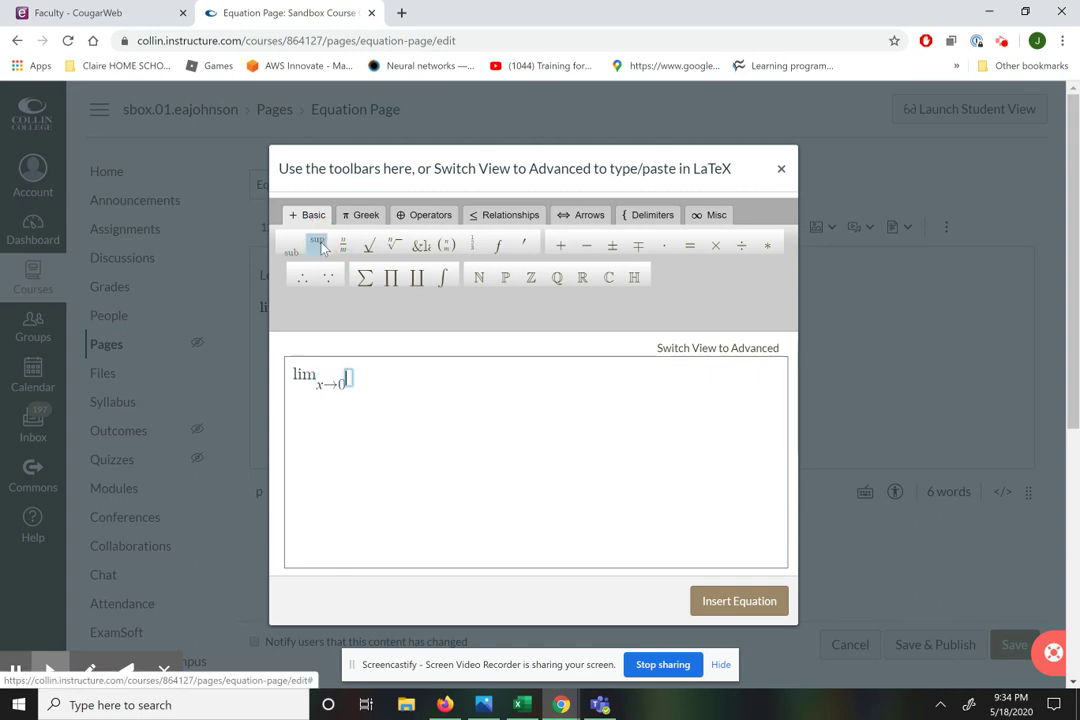
{"action": "type", "text": "+"}
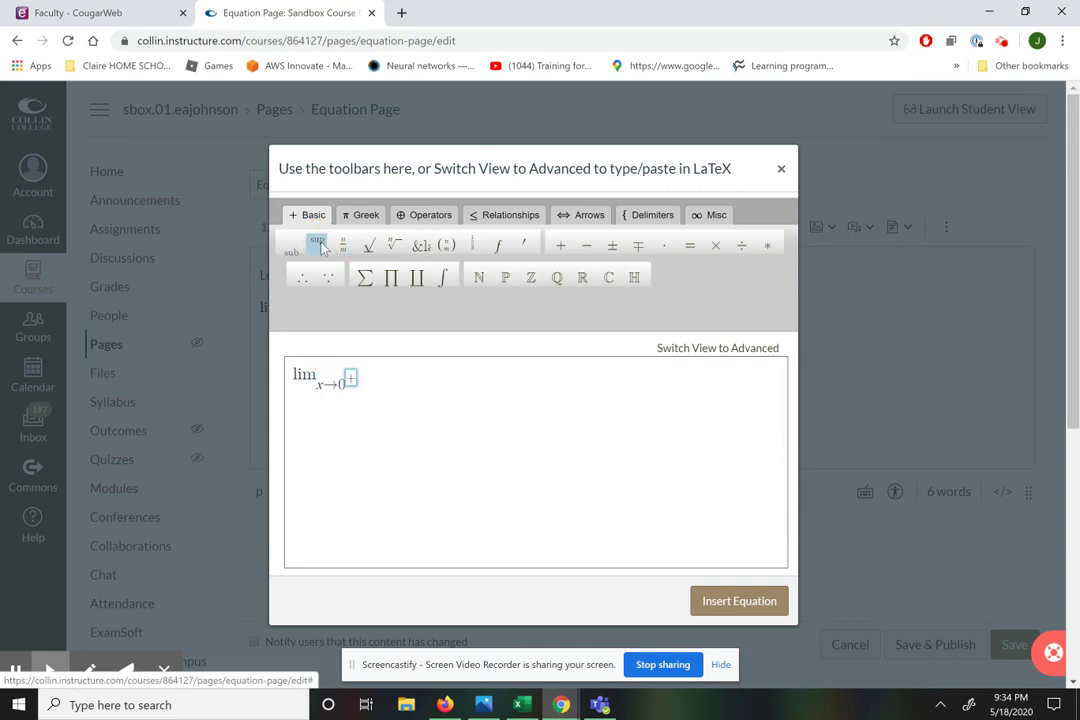
{"action": "key", "text": "Right"}
{"action": "key", "text": "Right"}
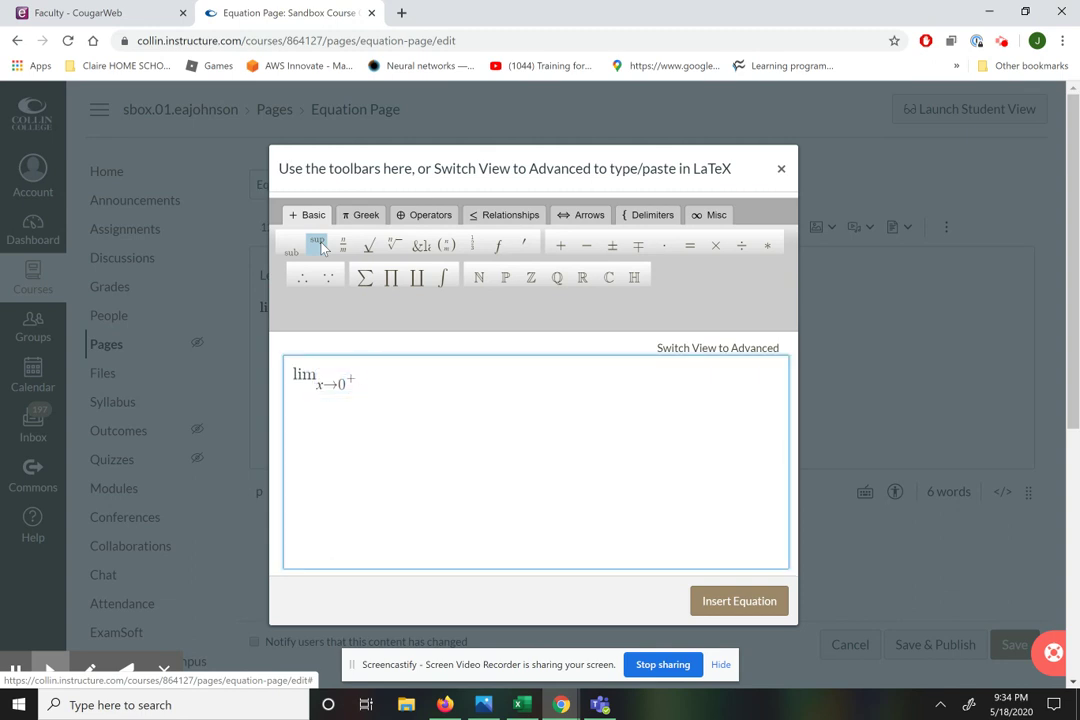
{"action": "type", "text": "ln(x"}
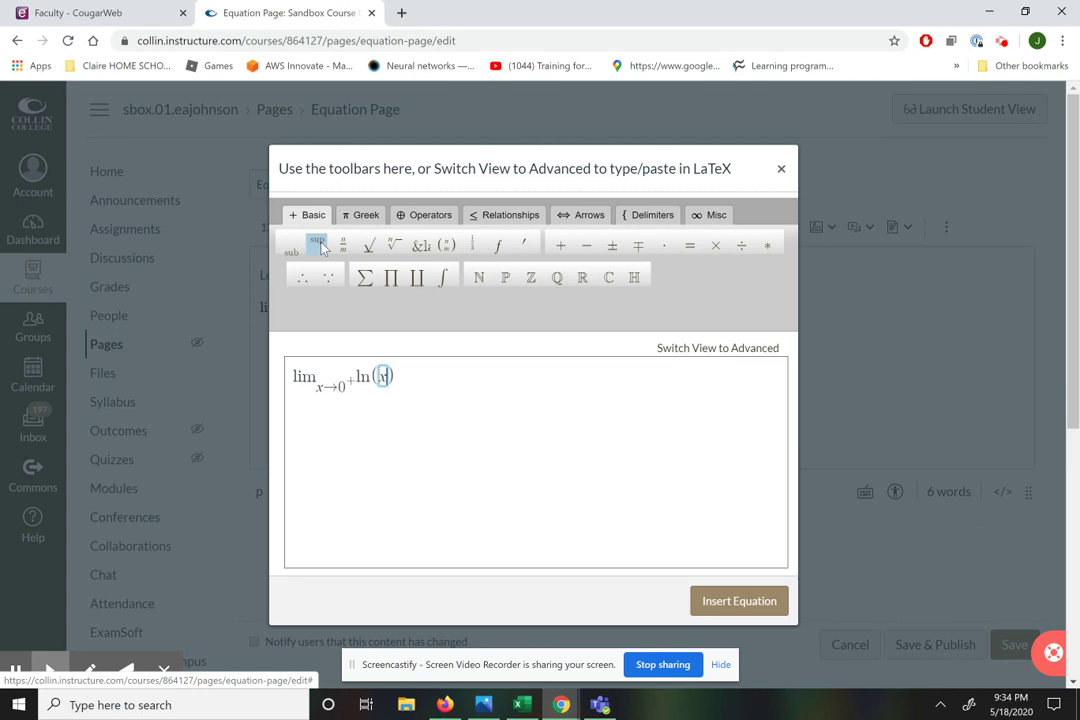
{"action": "type", "text": ") "}
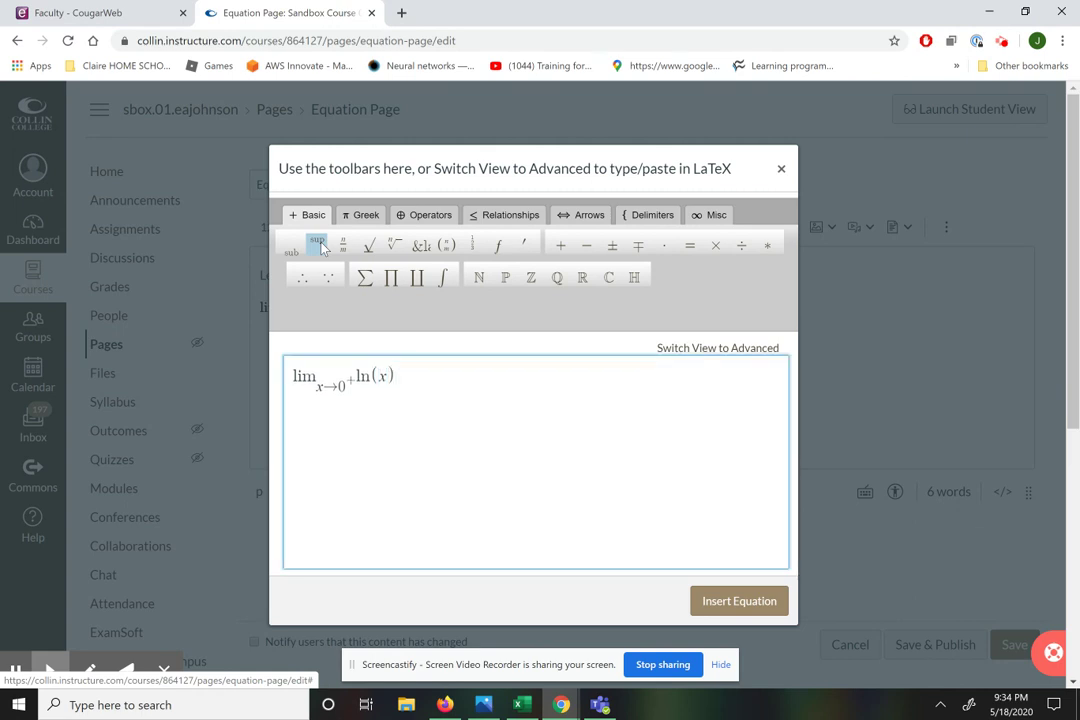
{"action": "type", "text": "= −"}
{"action": "left_click", "coordinate": [712, 214]}
{"action": "left_click", "coordinate": [679, 278]}
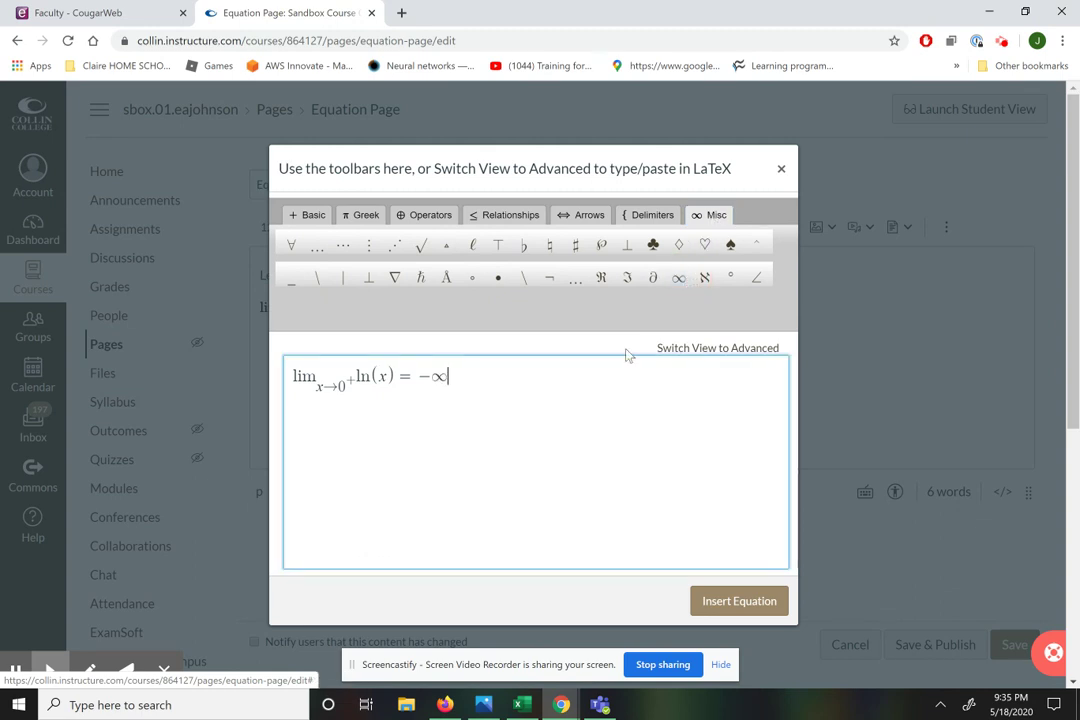
Wrap ln(x) in square brackets and insert the limit equation into the page.
{"action": "left_click", "coordinate": [352, 380]}
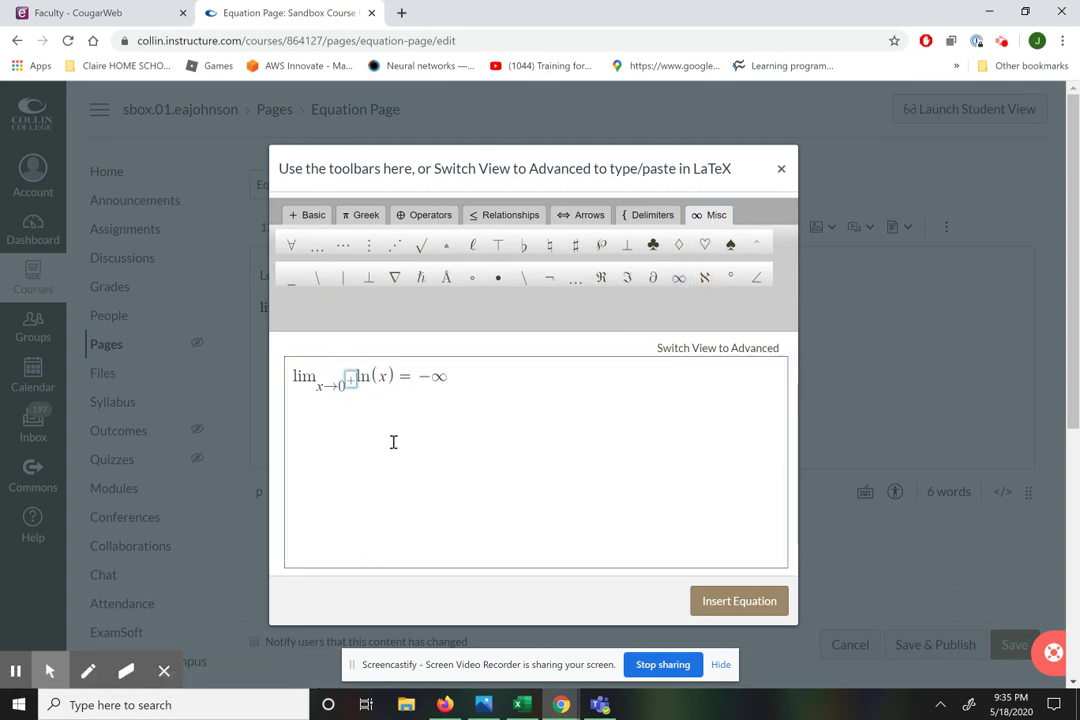
{"action": "key", "text": "Right"}
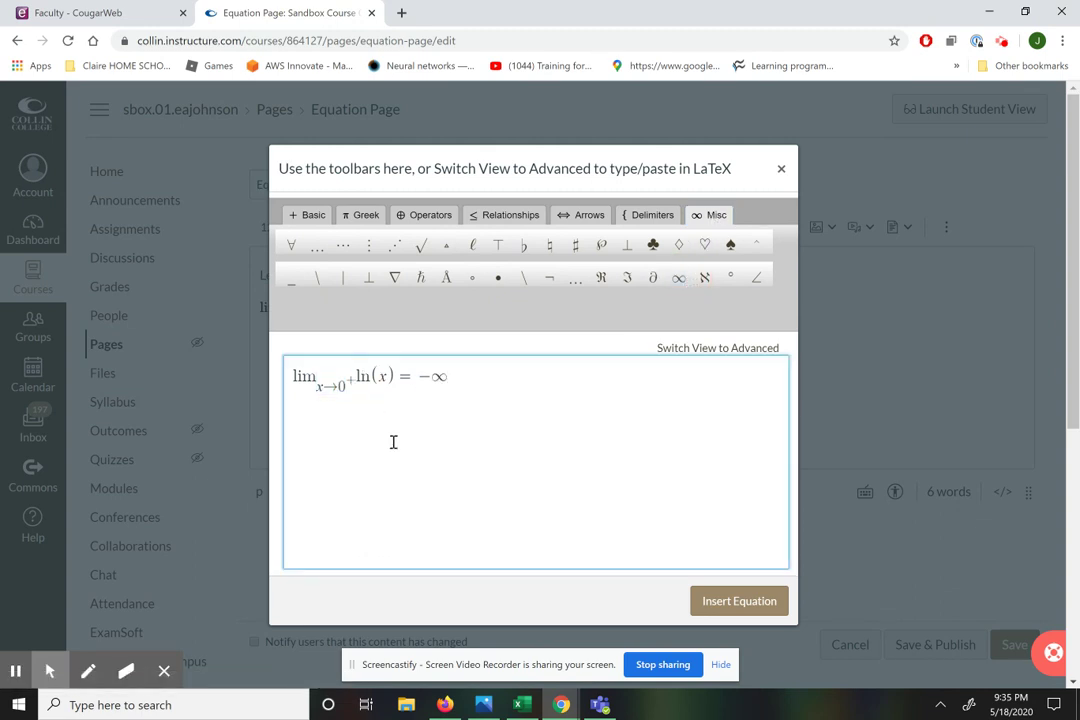
{"action": "type", "text": "("}
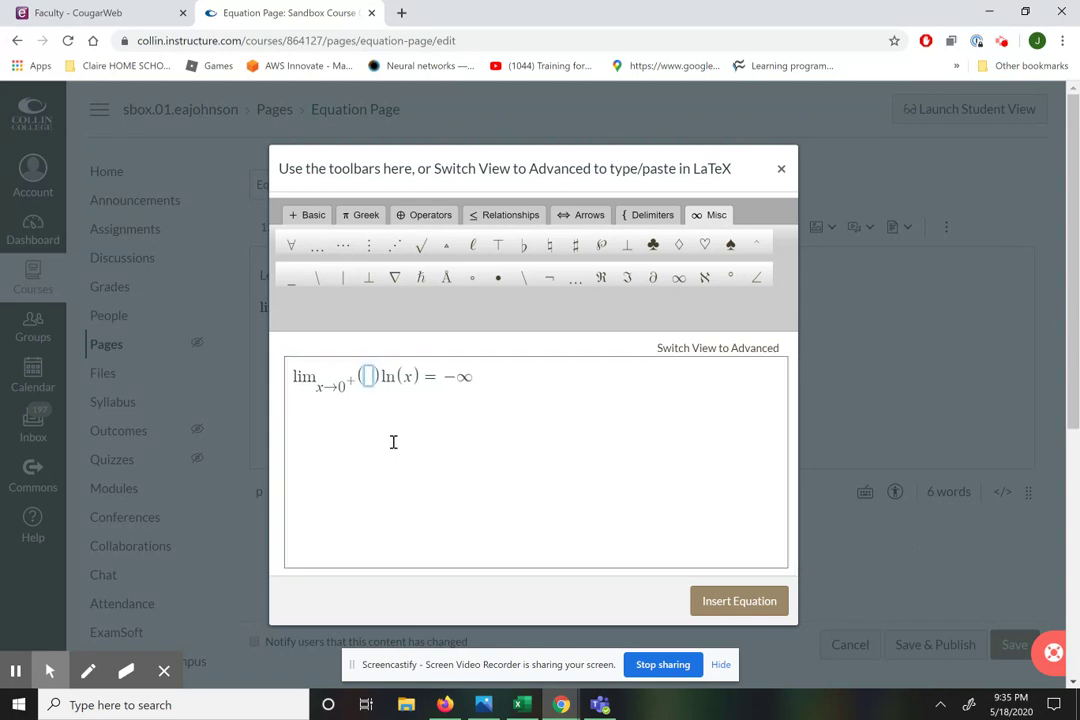
{"action": "key", "text": "BackSpace"}
{"action": "type", "text": "["}
{"action": "key", "text": "Right"}
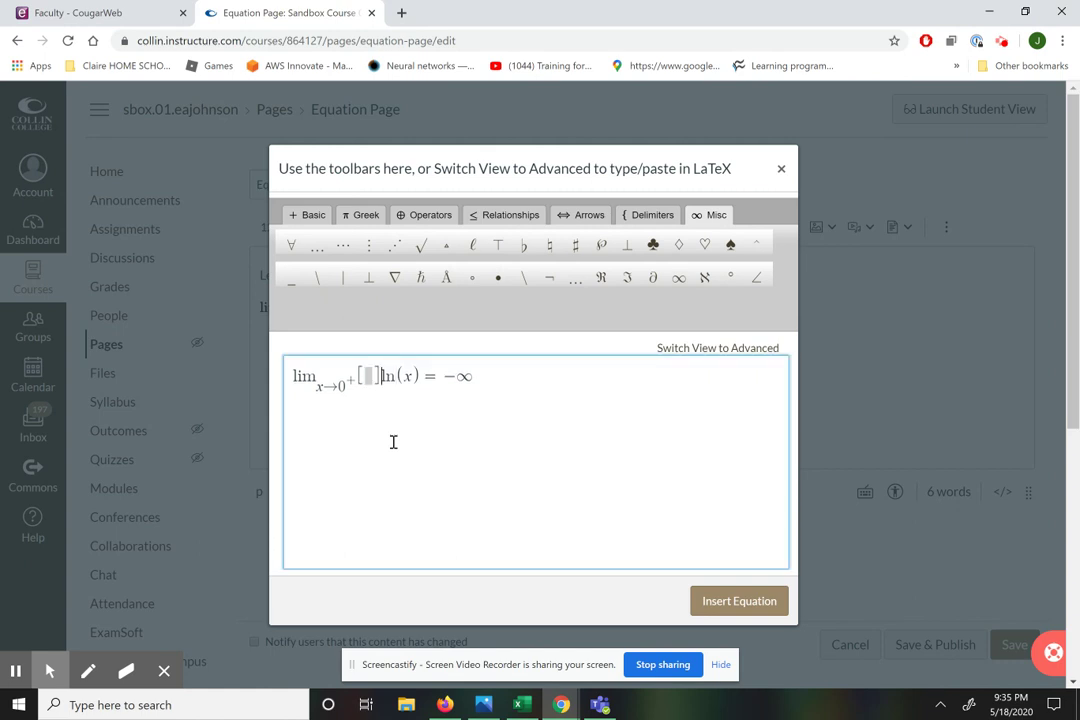
{"action": "key", "text": "shift+Right"}
{"action": "key", "text": "shift+Right"}
{"action": "key", "text": "shift+Right"}
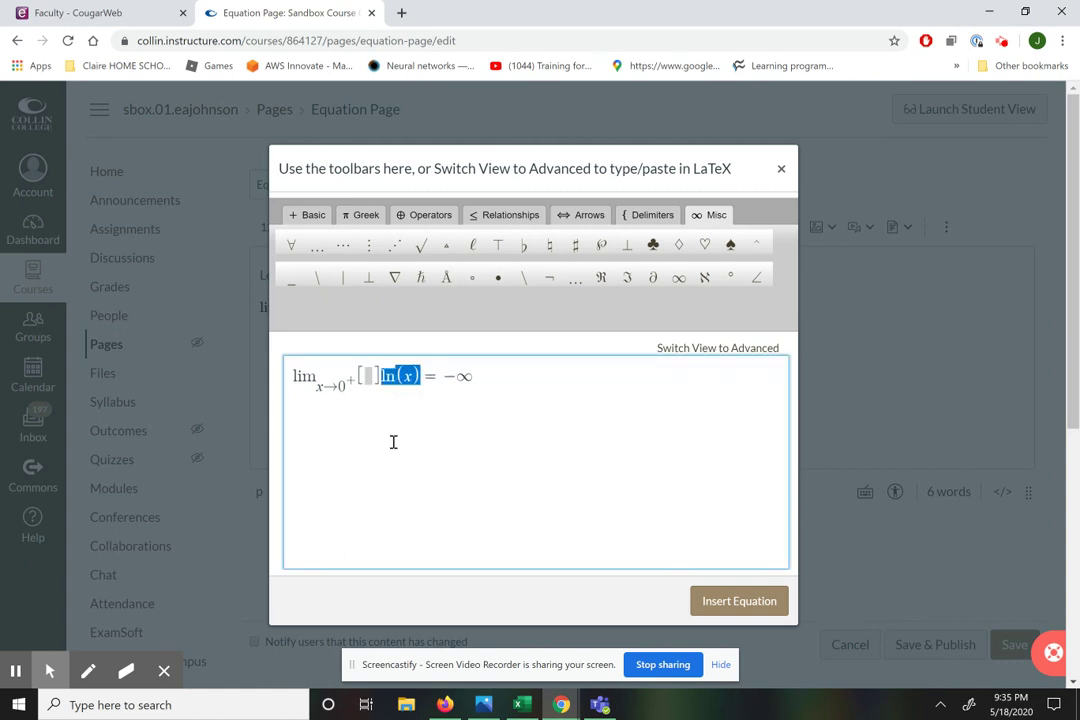
{"action": "key", "text": "ctrl+x"}
{"action": "key", "text": "Left"}
{"action": "key", "text": "ctrl+v"}
{"action": "key", "text": "Right"}
{"action": "key", "text": "Right"}
{"action": "key", "text": "Right"}
{"action": "key", "text": "Right"}
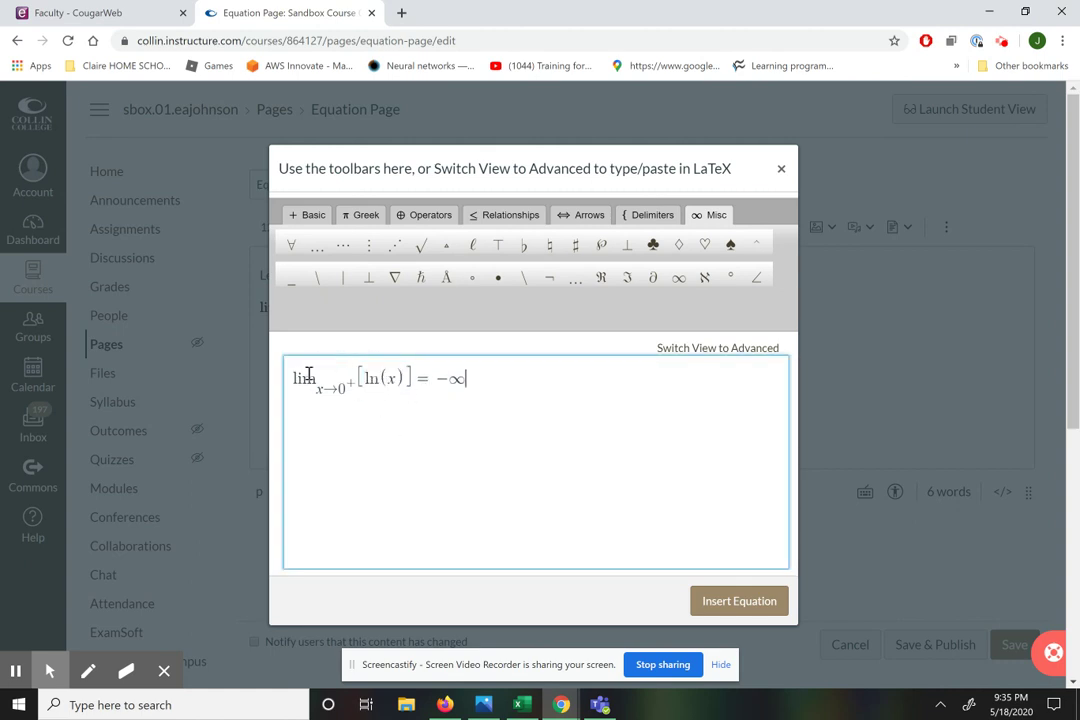
{"action": "left_click", "coordinate": [745, 606]}
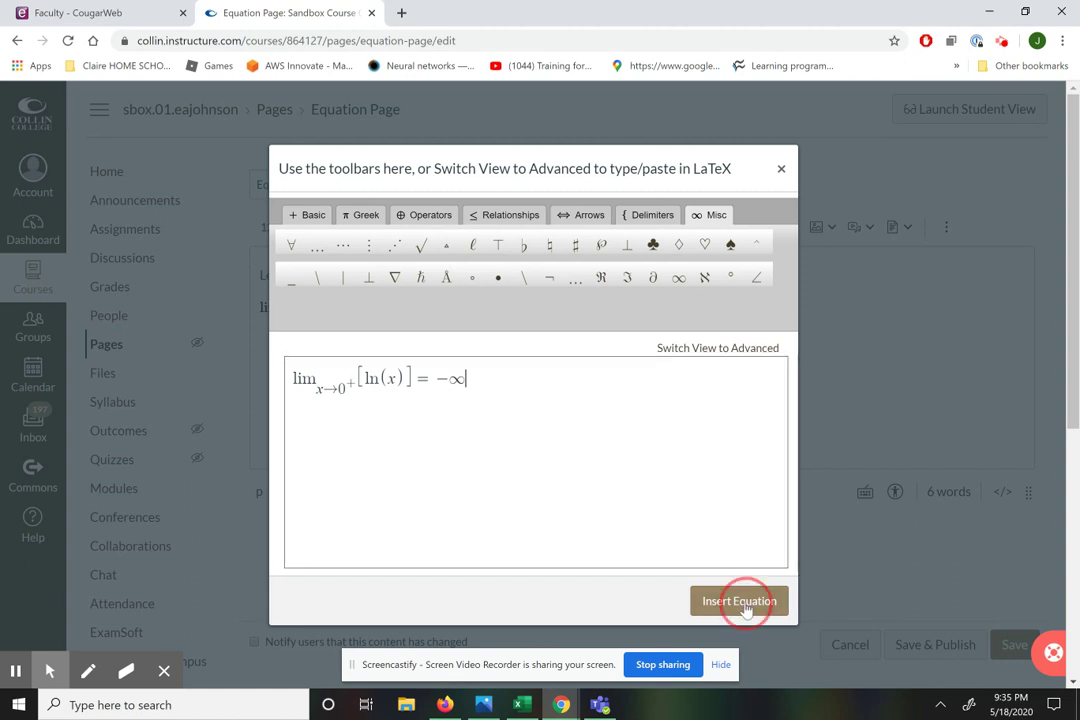
{"action": "left_click", "coordinate": [500, 346]}
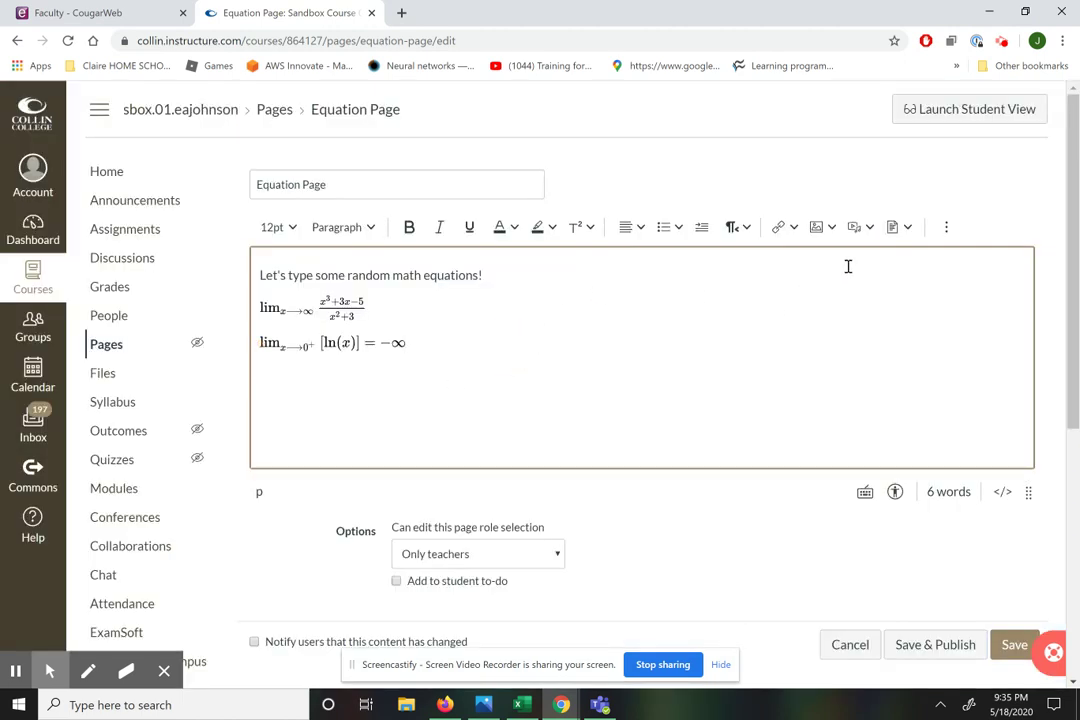
Open a new equation and begin the derivative with f′ =.
{"action": "left_click", "coordinate": [946, 227]}
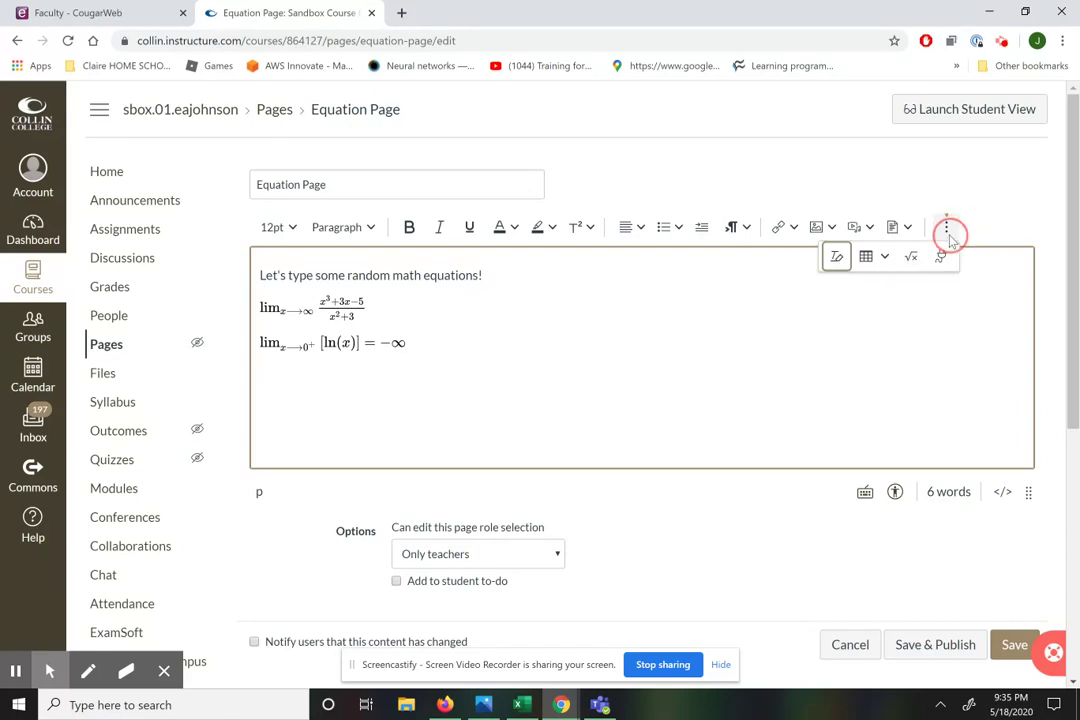
{"action": "left_click", "coordinate": [911, 257]}
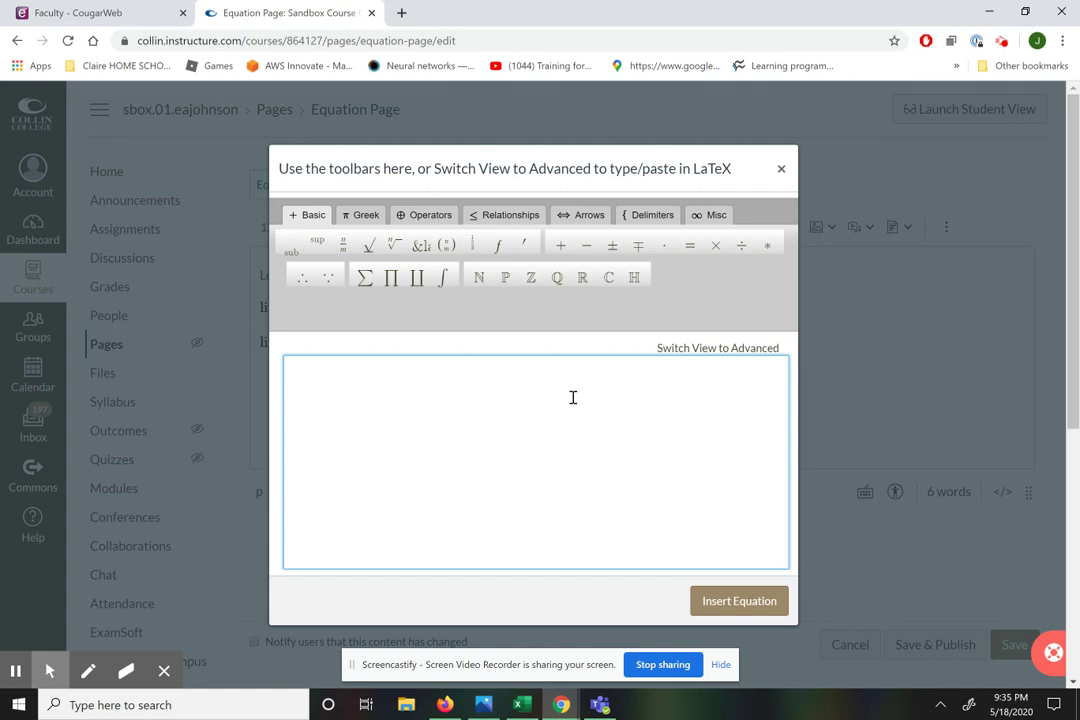
{"action": "type", "text": "f"}
{"action": "type", "text": "= "}
{"action": "type", "text": "f'"}
{"action": "key", "text": "BackSpace"}
{"action": "key", "text": "BackSpace"}
Build the fraction −1 over √(5x + 2) and insert the equation into the page.
{"action": "left_click", "coordinate": [343, 244]}
{"action": "type", "text": "-1"}
{"action": "key", "text": "Down"}
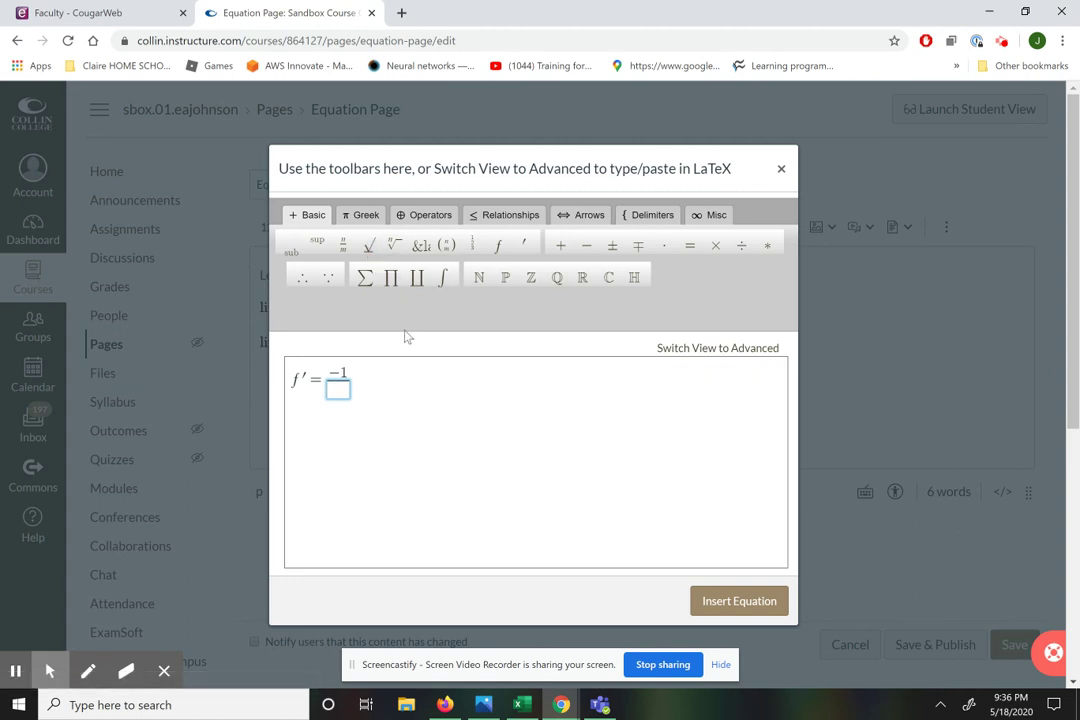
{"action": "left_click", "coordinate": [369, 248]}
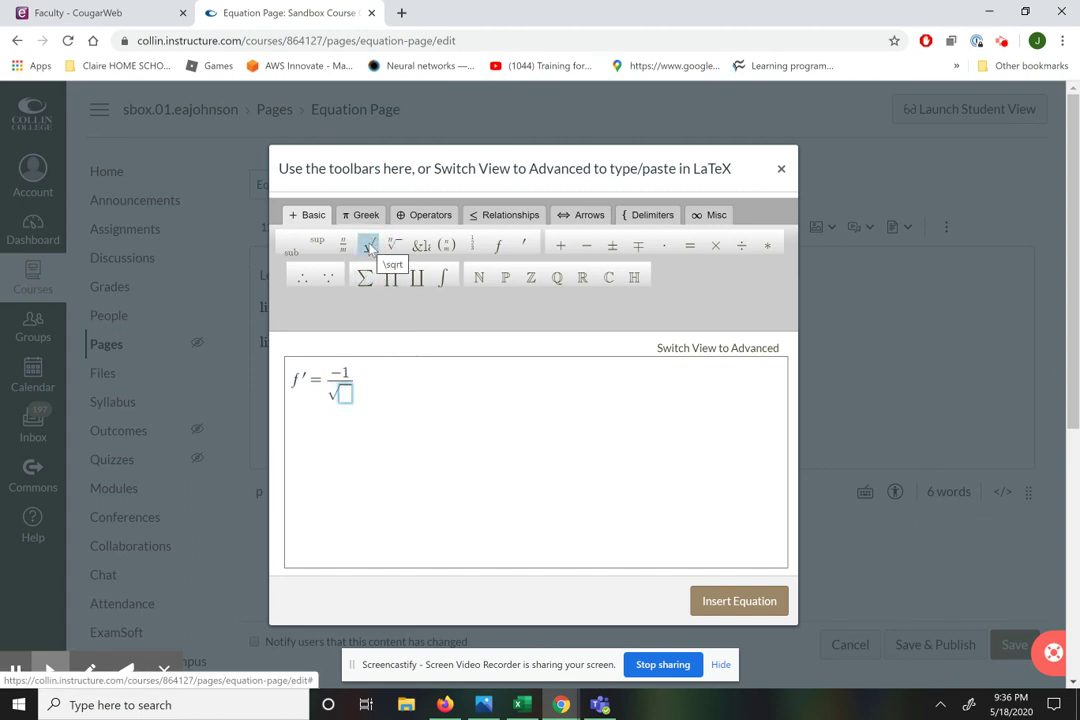
{"action": "type", "text": "5x "}
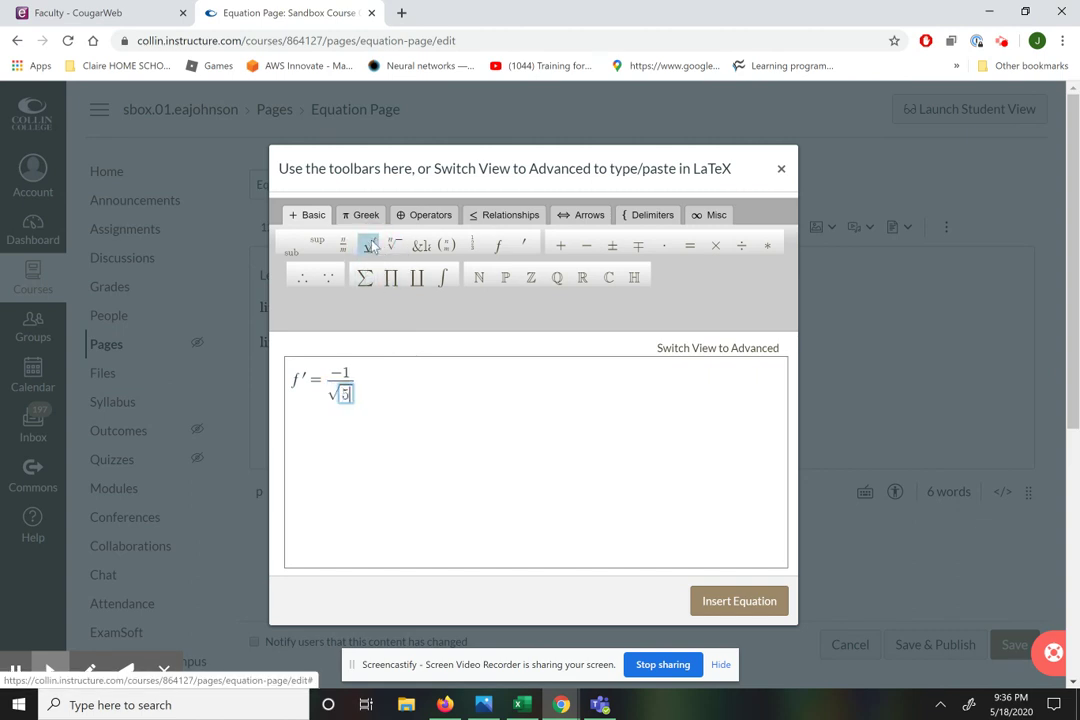
{"action": "type", "text": "+ 2"}
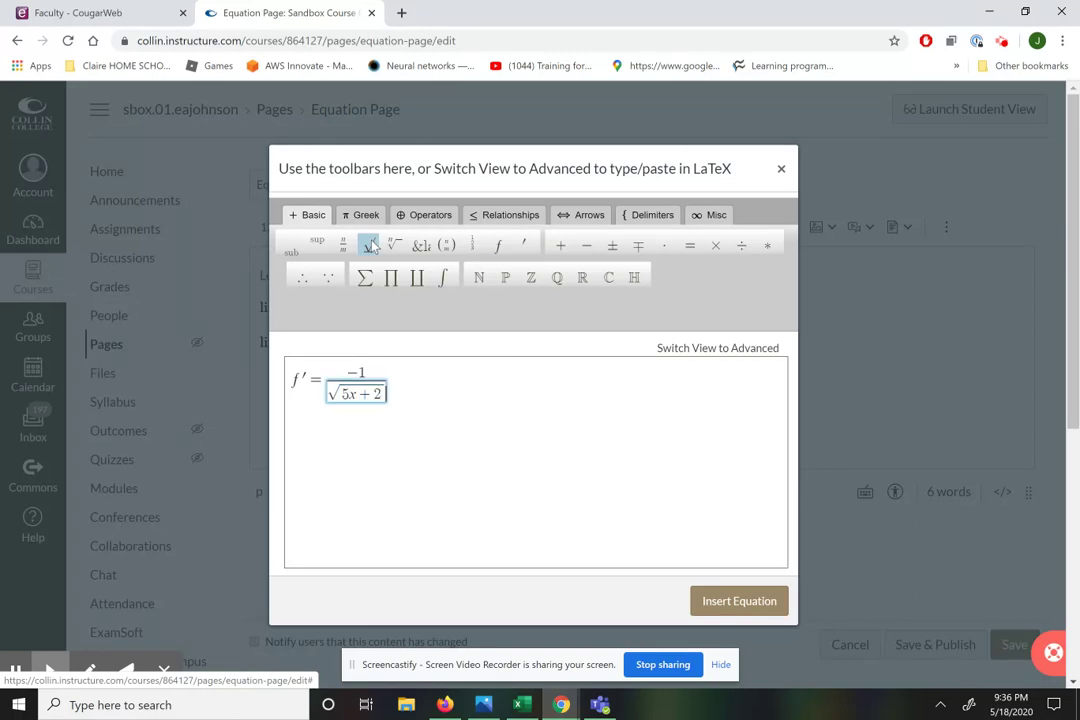
{"action": "key", "text": "Right"}
{"action": "key", "text": "Right"}
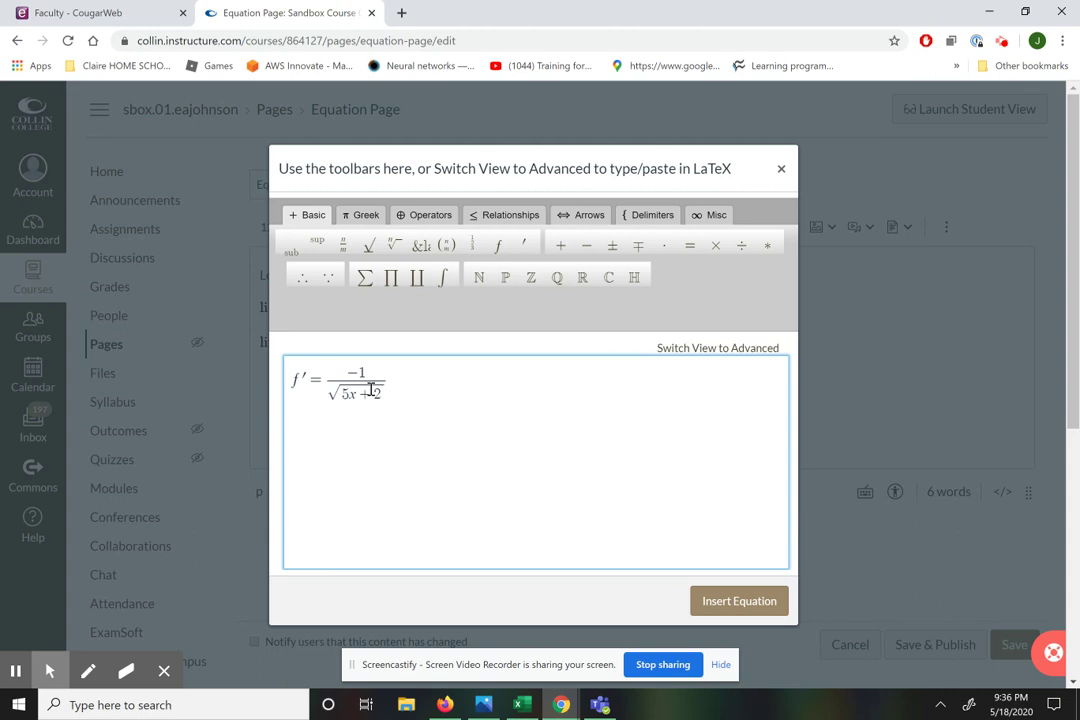
{"action": "left_click", "coordinate": [740, 603]}
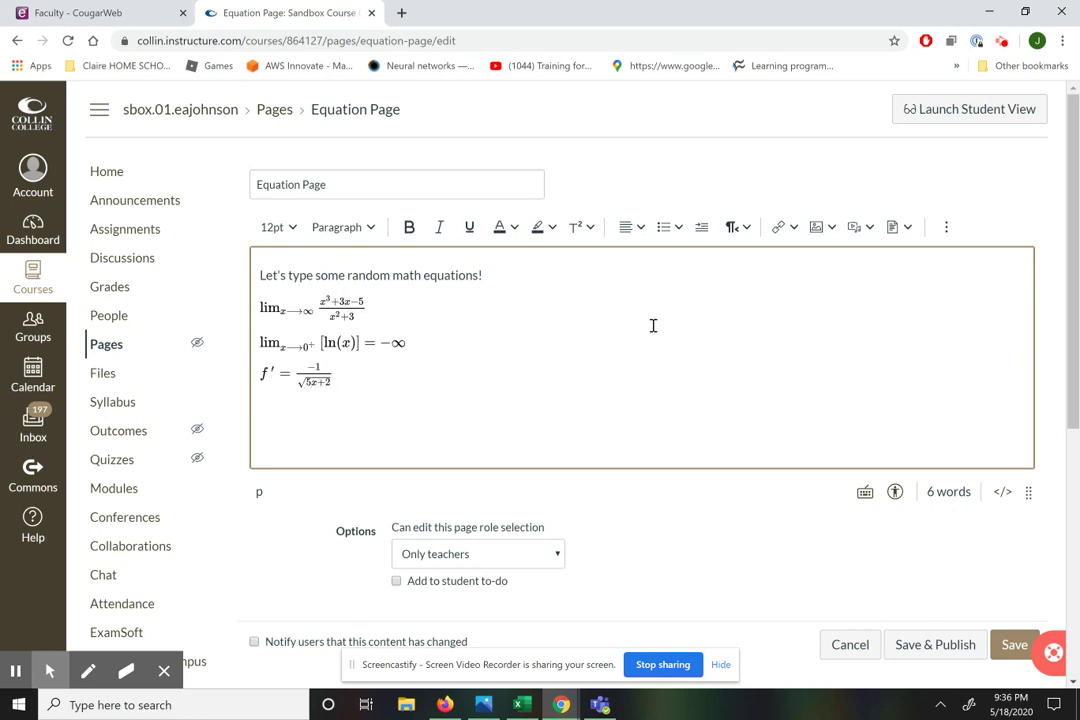
Open a new equation and enter y = ∛x = using the nth-root with index 3.
{"action": "left_click", "coordinate": [946, 228]}
{"action": "left_click", "coordinate": [946, 228]}
{"action": "left_click", "coordinate": [913, 259]}
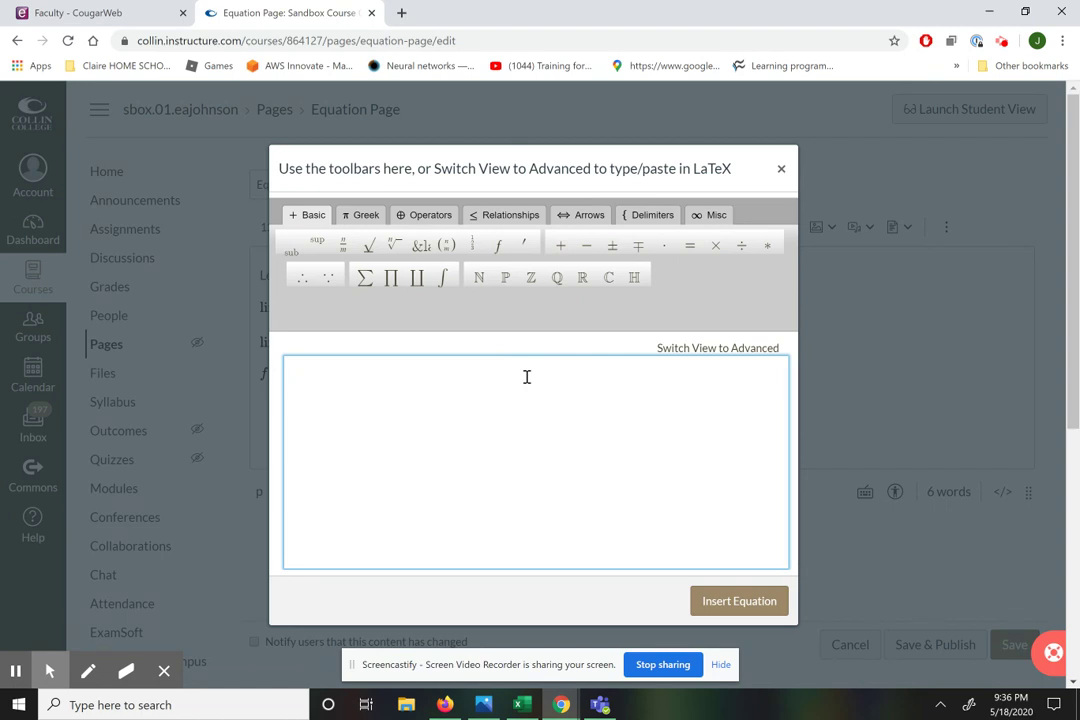
{"action": "type", "text": "y ="}
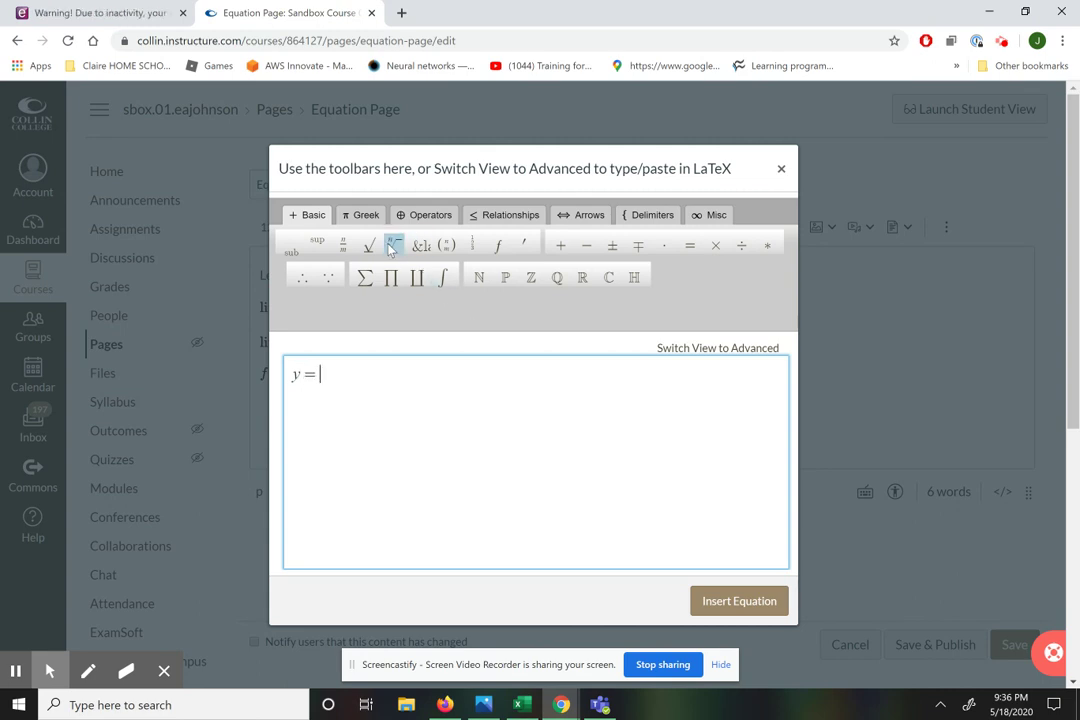
{"action": "left_click", "coordinate": [393, 245]}
{"action": "type", "text": "3"}
{"action": "key", "text": "Tab"}
{"action": "type", "text": "x"}
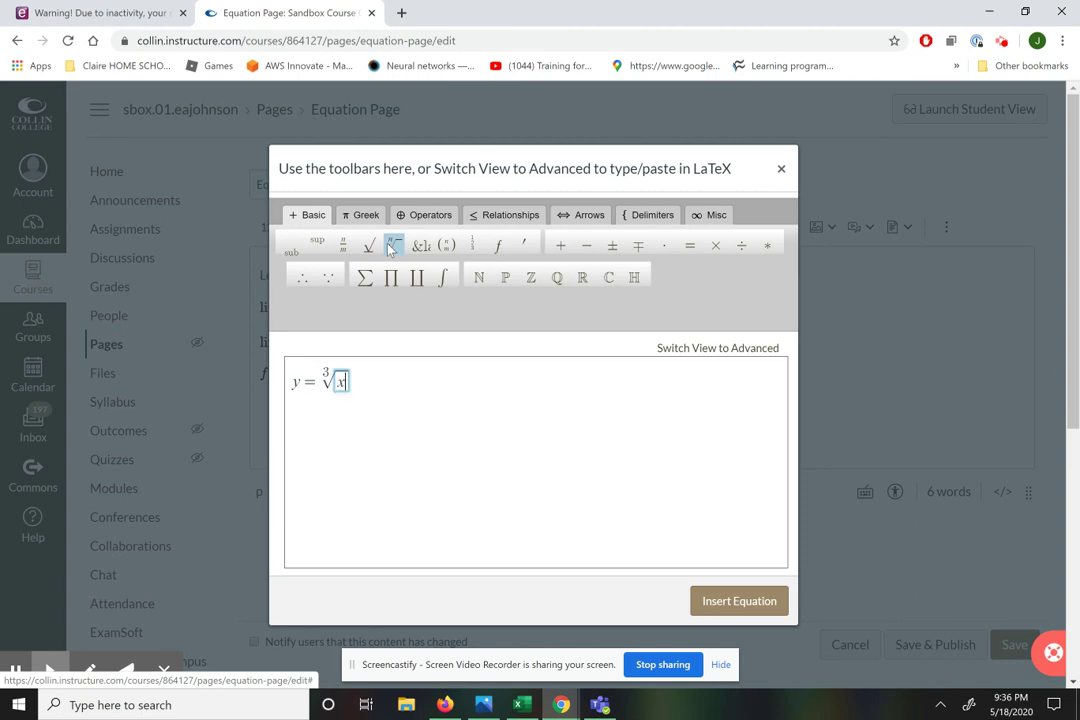
{"action": "key", "text": "Right"}
{"action": "type", "text": "="}
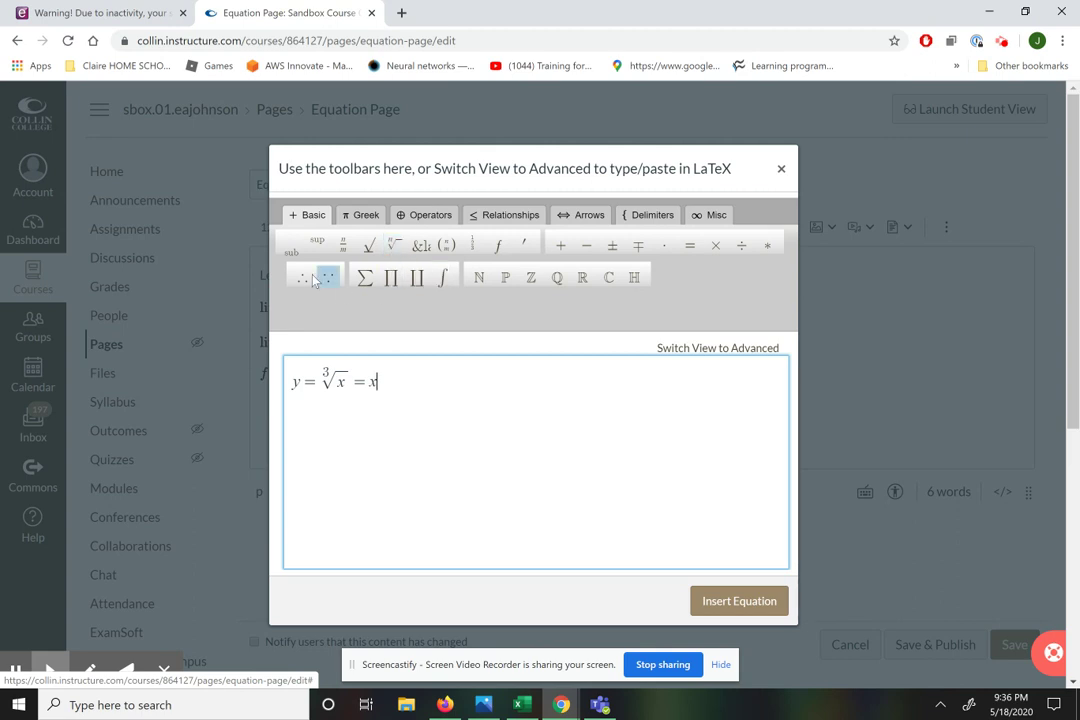
Give the final x a fractional exponent and insert the cube-root equation.
{"action": "left_click", "coordinate": [315, 243]}
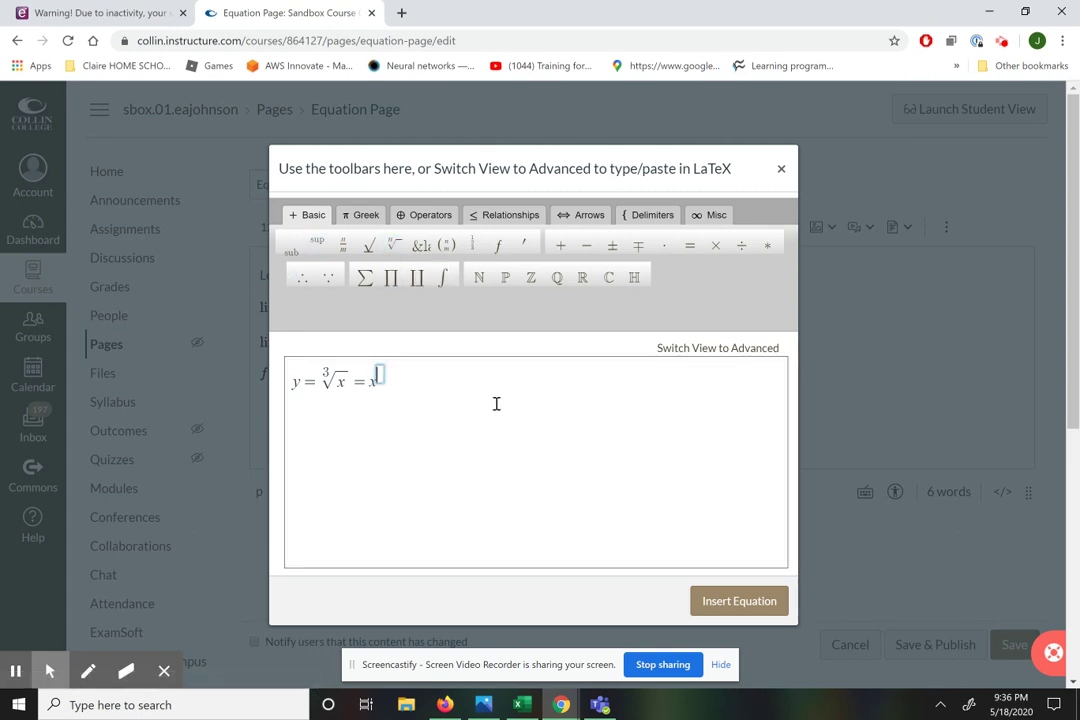
{"action": "left_click", "coordinate": [341, 246]}
{"action": "type", "text": "1"}
{"action": "key", "text": "Down"}
{"action": "type", "text": "2"}
{"action": "key", "text": "Right"}
{"action": "key", "text": "Right"}
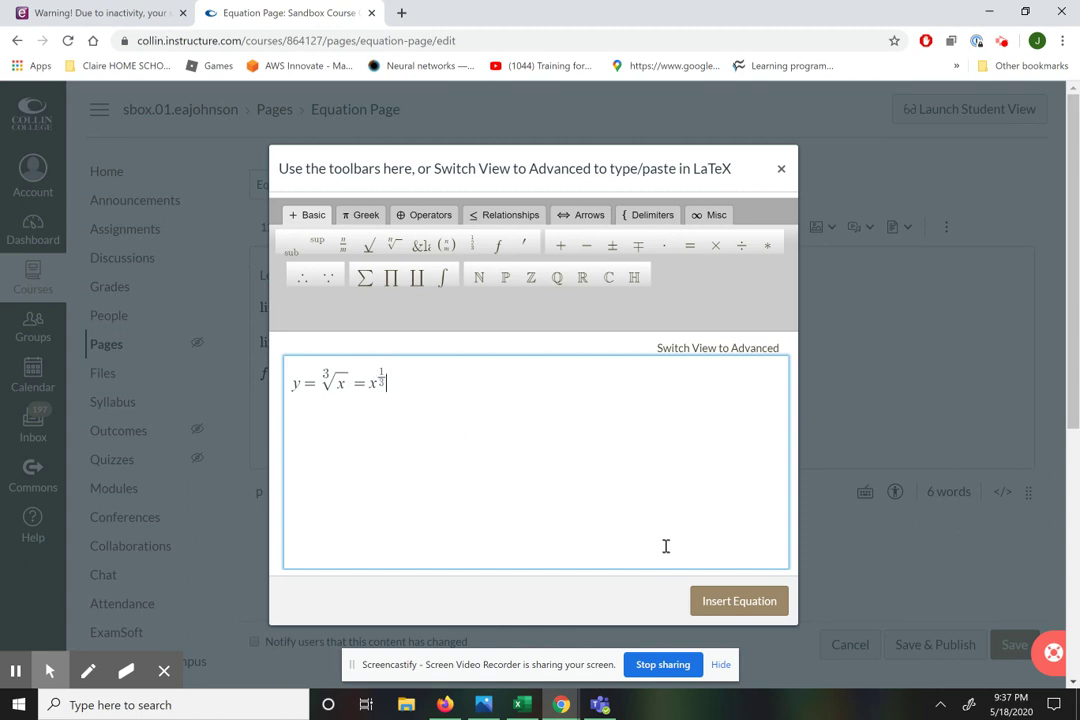
{"action": "left_click", "coordinate": [725, 602]}
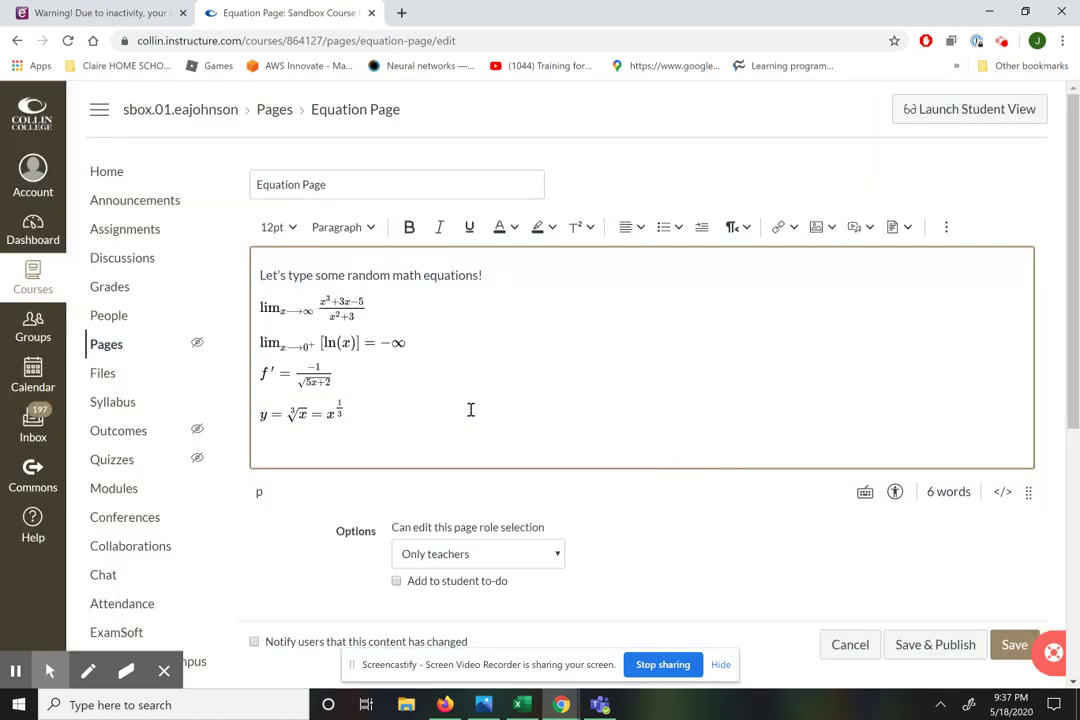
Enter f′(2) > 0 using the Relationships palette's > sign and insert it into the page.
{"action": "left_click", "coordinate": [946, 227]}
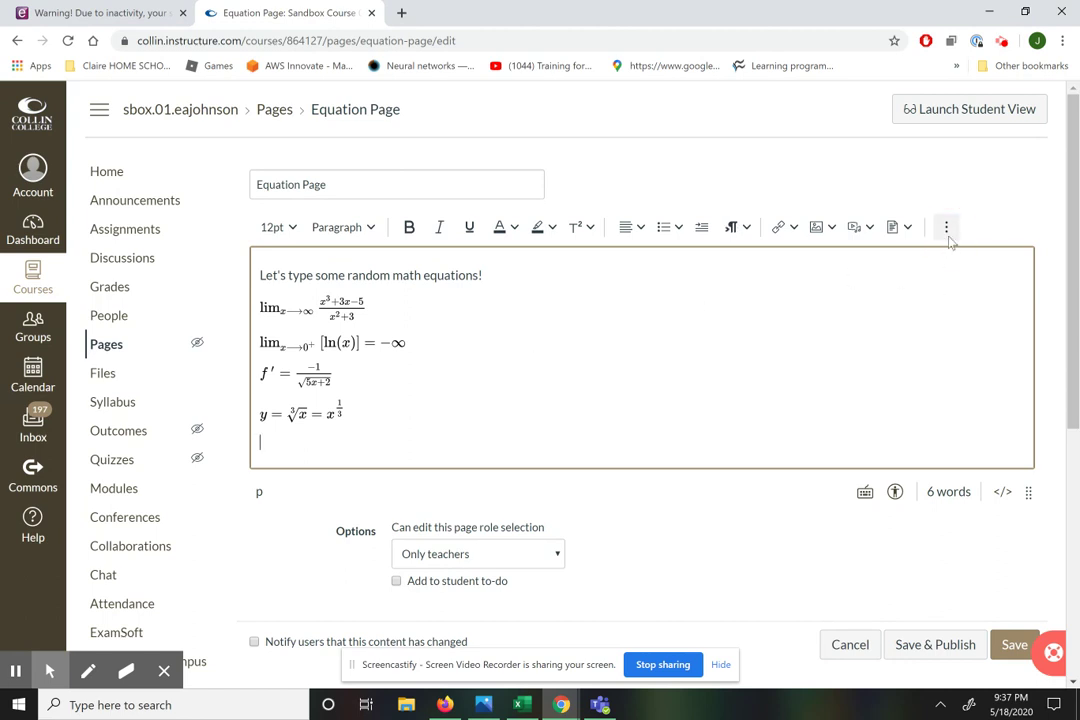
{"action": "left_click", "coordinate": [946, 227]}
{"action": "left_click", "coordinate": [912, 258]}
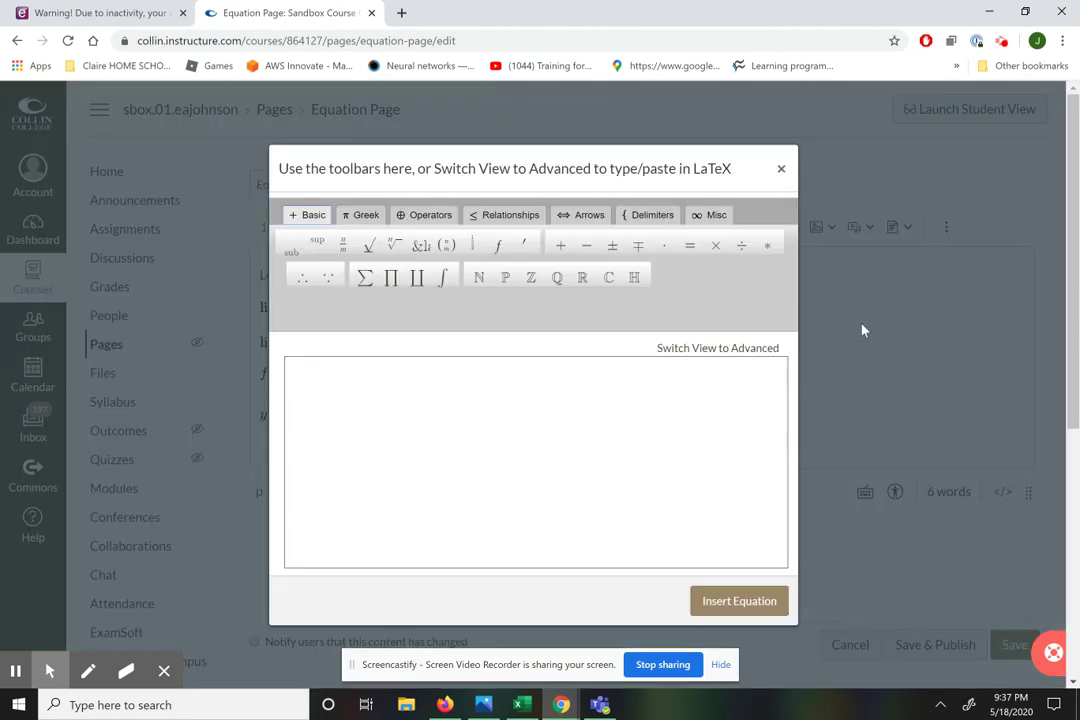
{"action": "left_click", "coordinate": [392, 378]}
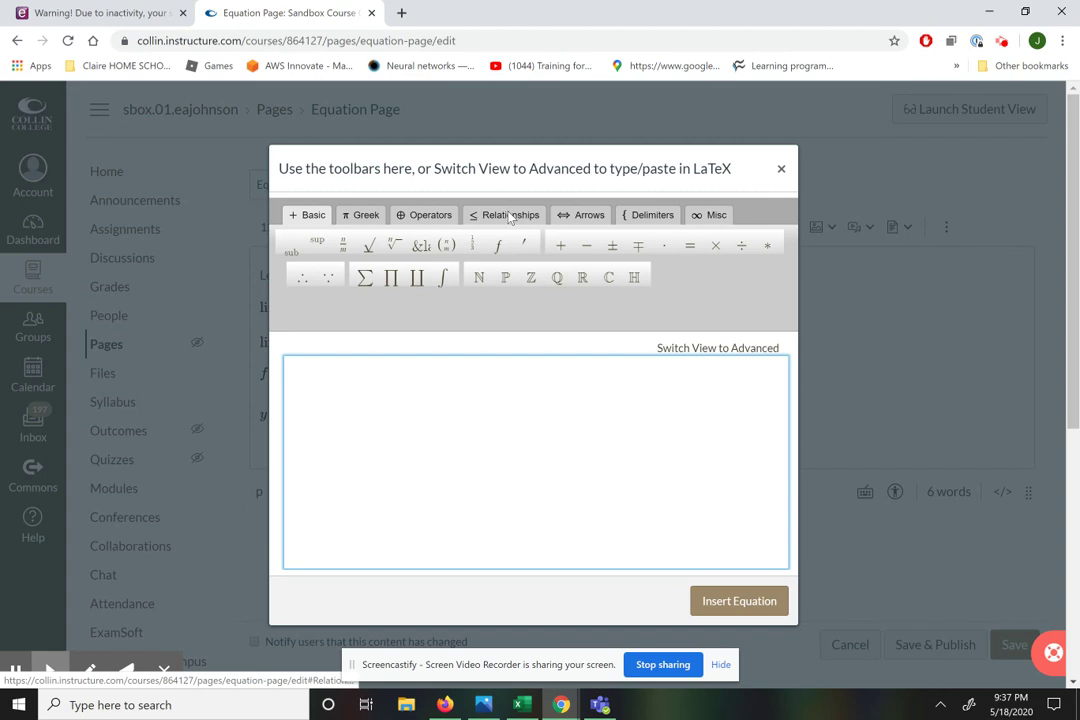
{"action": "left_click", "coordinate": [511, 216]}
{"action": "left_click", "coordinate": [338, 381]}
{"action": "type", "text": "f"}
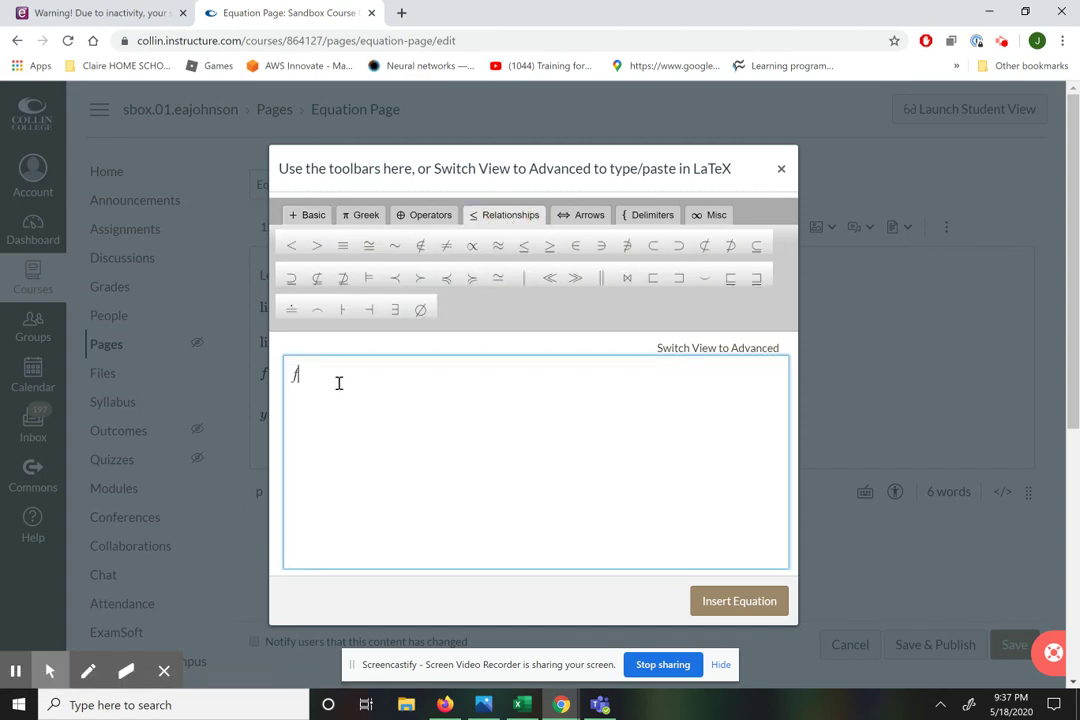
{"action": "type", "text": "'("}
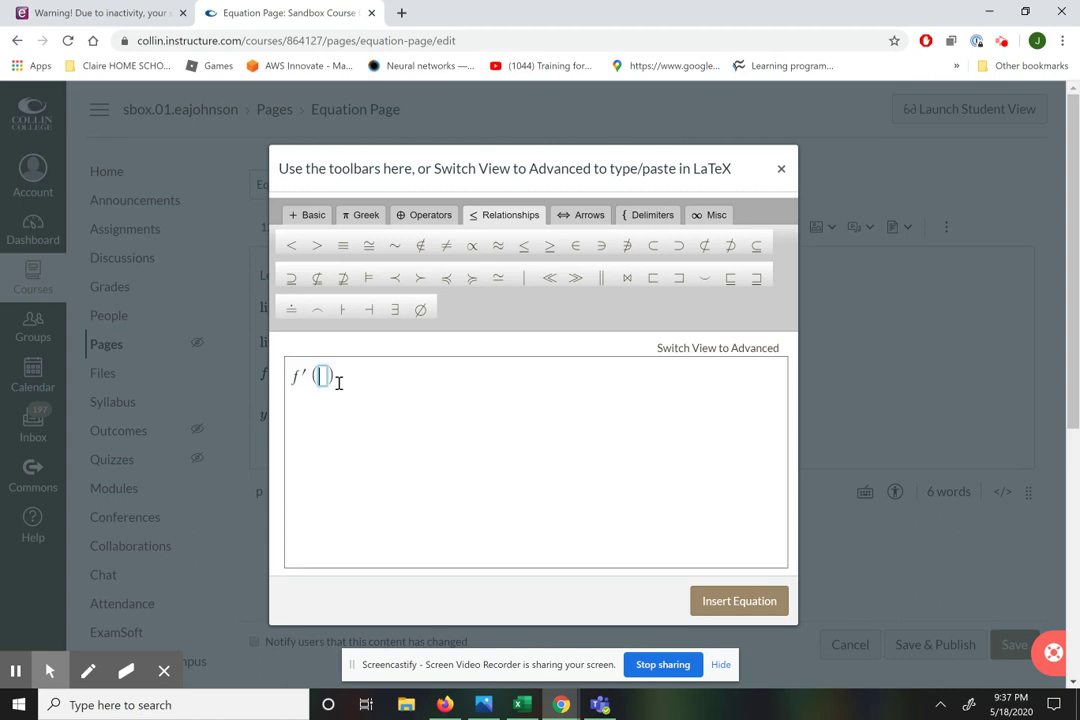
{"action": "type", "text": "2"}
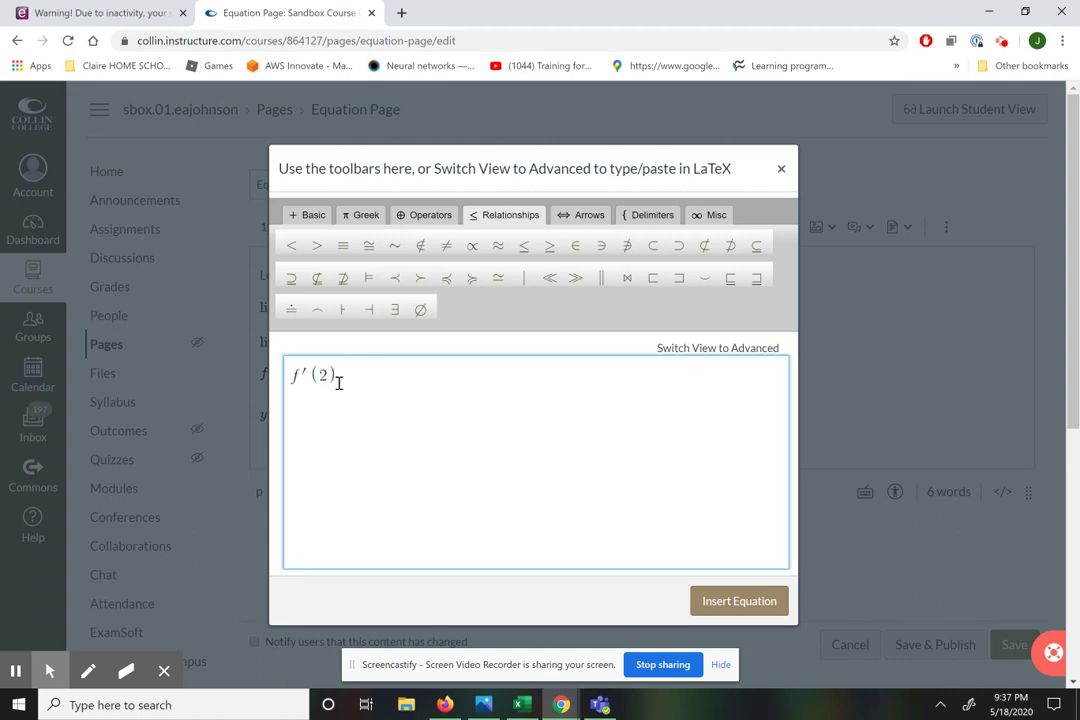
{"action": "double_click", "coordinate": [316, 246]}
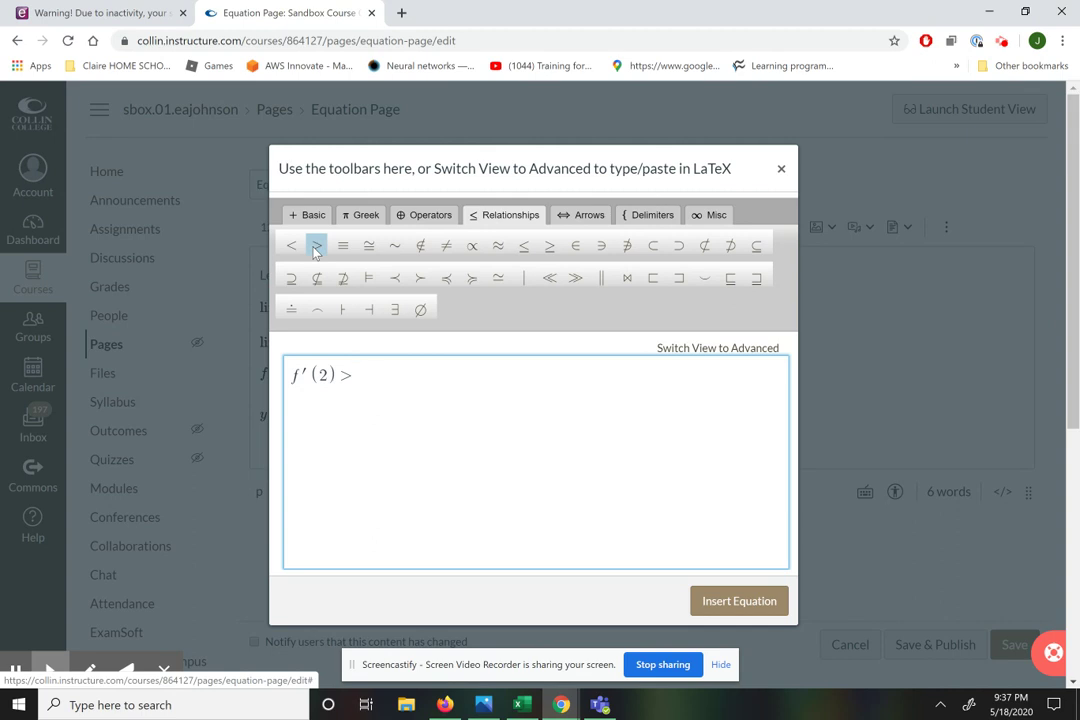
{"action": "type", "text": "0"}
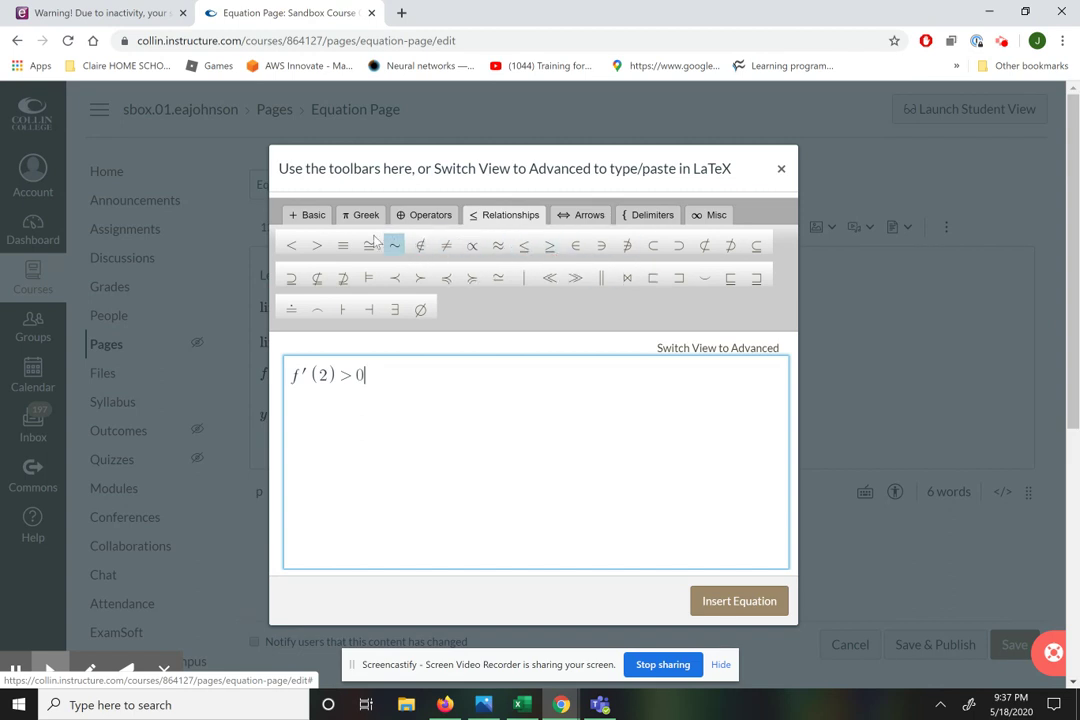
{"action": "left_click", "coordinate": [740, 602]}
{"action": "left_click", "coordinate": [562, 453]}
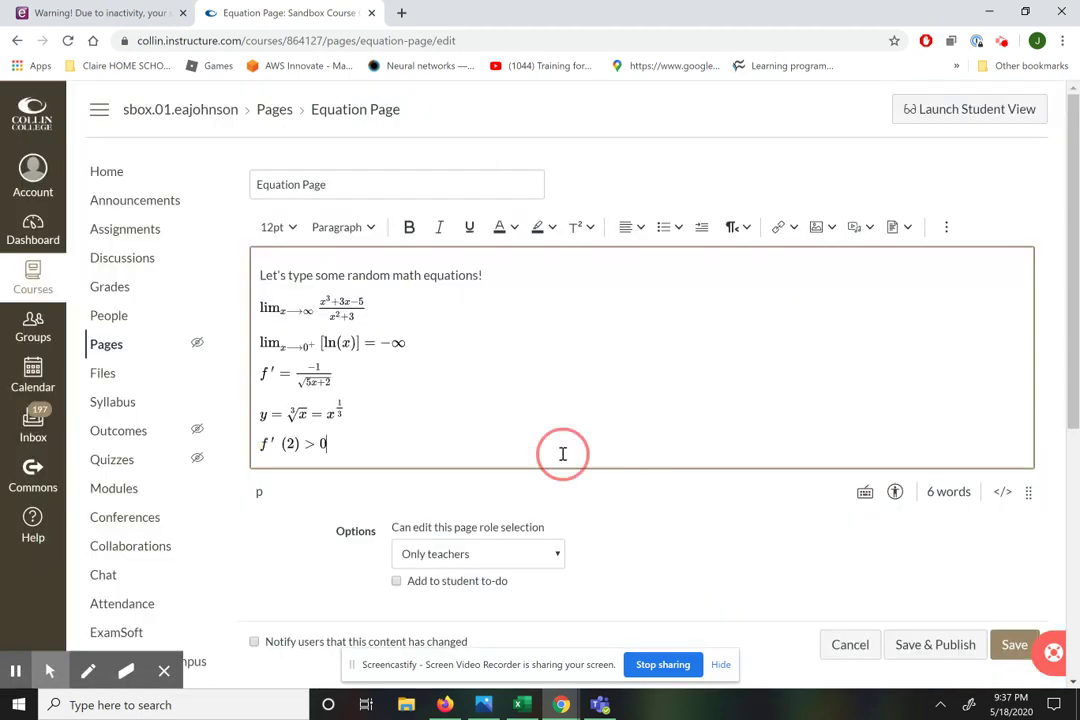
Start a new line below the inequality and open the equation editor.
{"action": "left_click", "coordinate": [562, 453]}
{"action": "key", "text": "Return"}
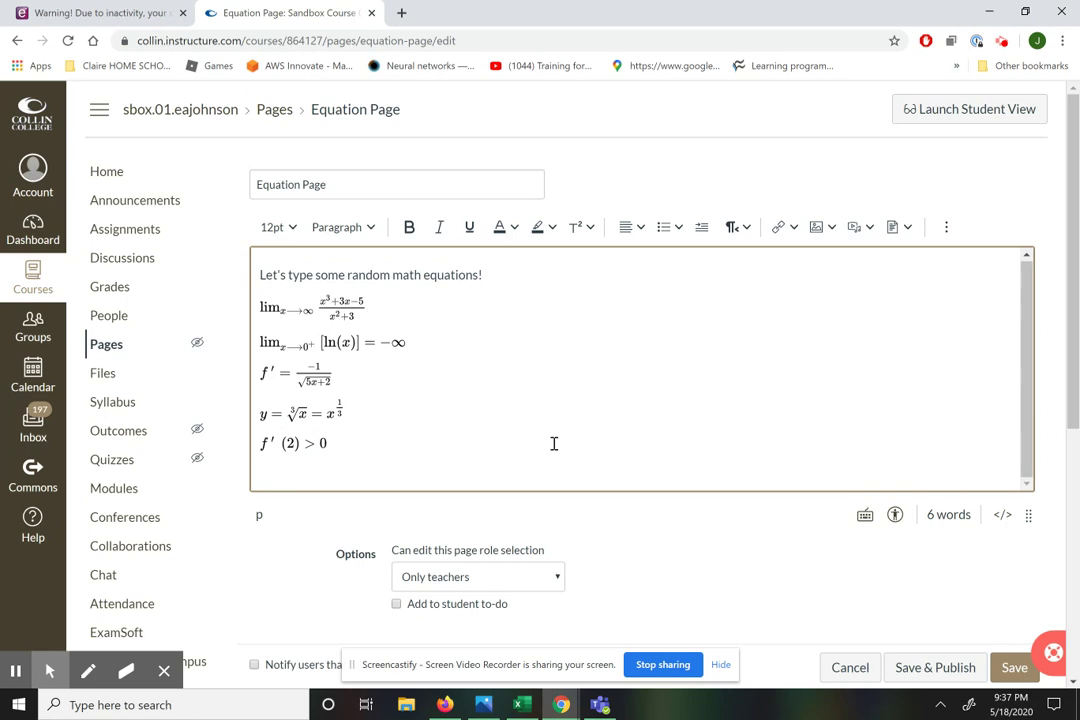
{"action": "left_click", "coordinate": [946, 228]}
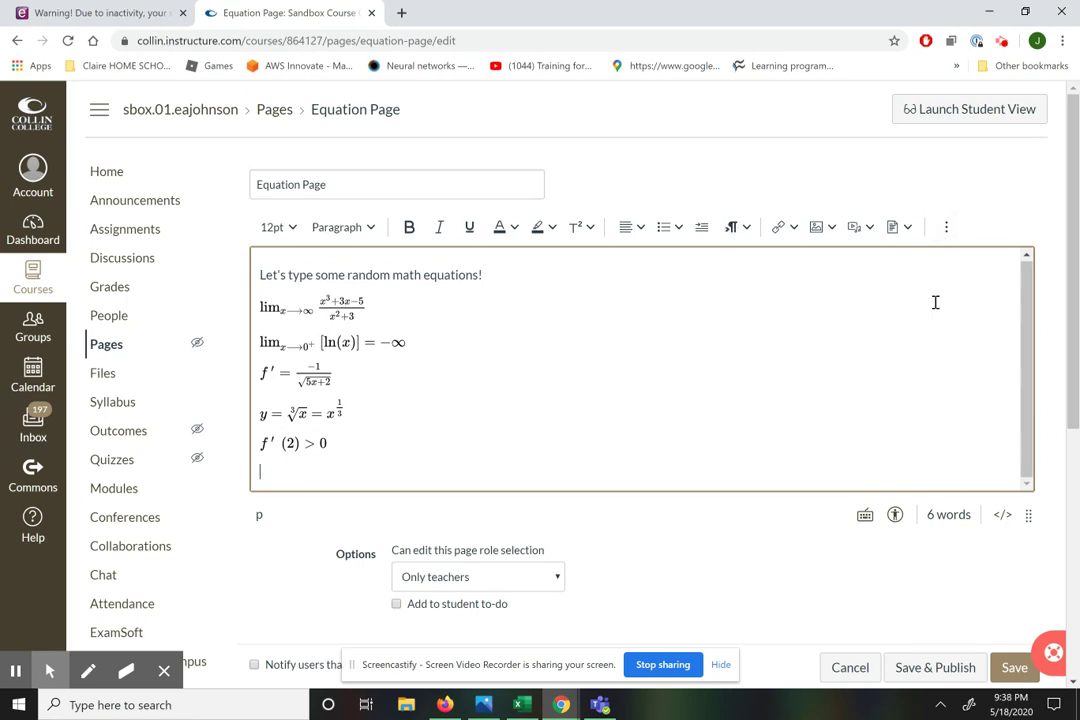
{"action": "left_click", "coordinate": [946, 228]}
{"action": "left_click", "coordinate": [911, 257]}
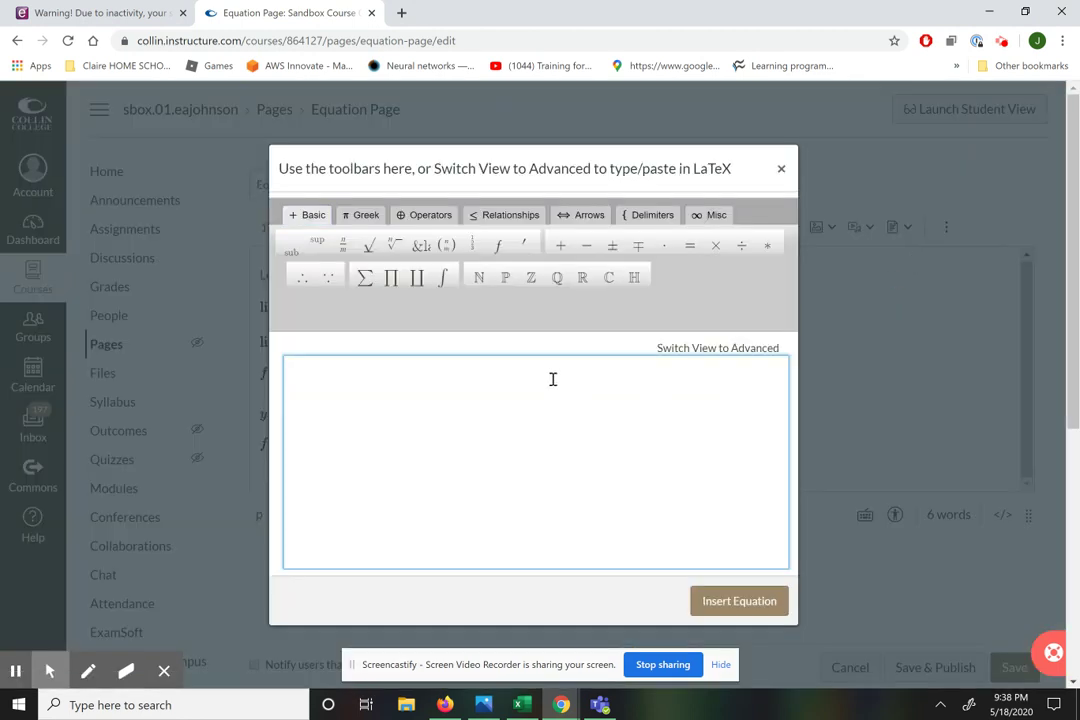
Compose the integral ∫ eˣ dx, spacing the integral sign and dx apart.
{"action": "left_click", "coordinate": [444, 278]}
{"action": "type", "text": "d^x"}
{"action": "key", "text": "Right"}
{"action": "type", "text": "dx"}
{"action": "key", "text": "BackSpace"}
{"action": "key", "text": "BackSpace"}
{"action": "type", "text": "dx"}
{"action": "key", "text": "Left"}
{"action": "key", "text": "Left"}
{"action": "key", "text": "Left"}
{"action": "key", "text": "Left"}
{"action": "key", "text": "Left"}
{"action": "key", "text": "Left"}
{"action": "key", "text": "Right"}
{"action": "key", "text": "Right"}
{"action": "key", "text": "Right"}
{"action": "key", "text": "Right"}
{"action": "key", "text": "Right"}
{"action": "key", "text": "Right"}
{"action": "key", "text": "Right"}
Insert ∫ eˣ dx into the page as the sixth equation.
{"action": "left_click", "coordinate": [736, 603]}
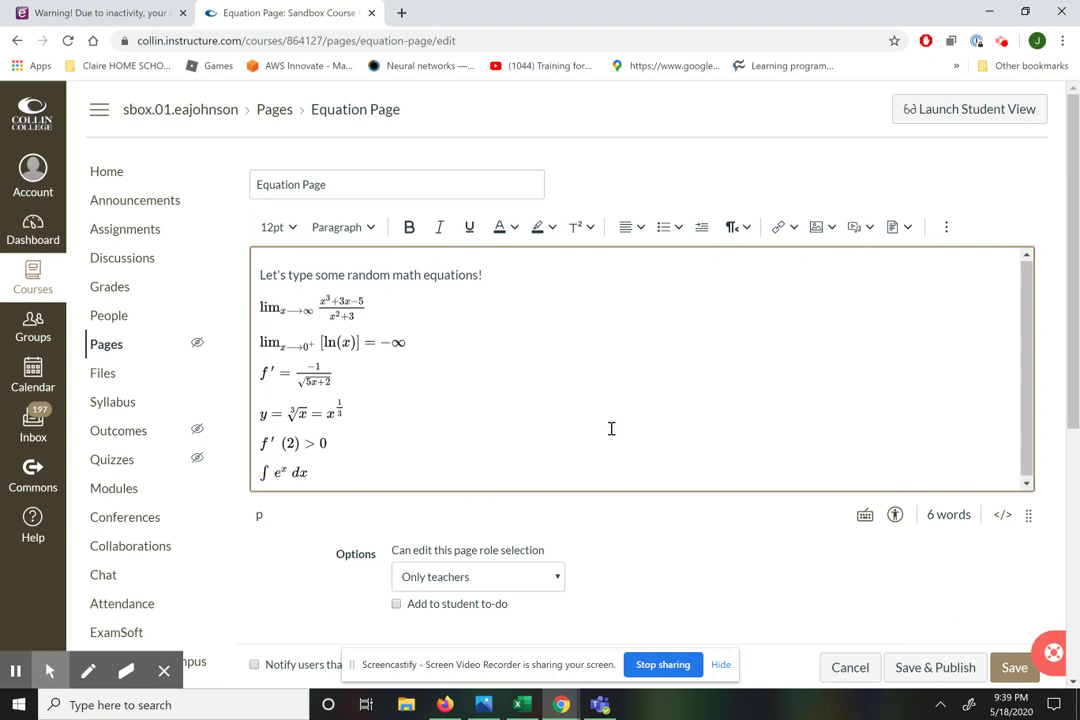